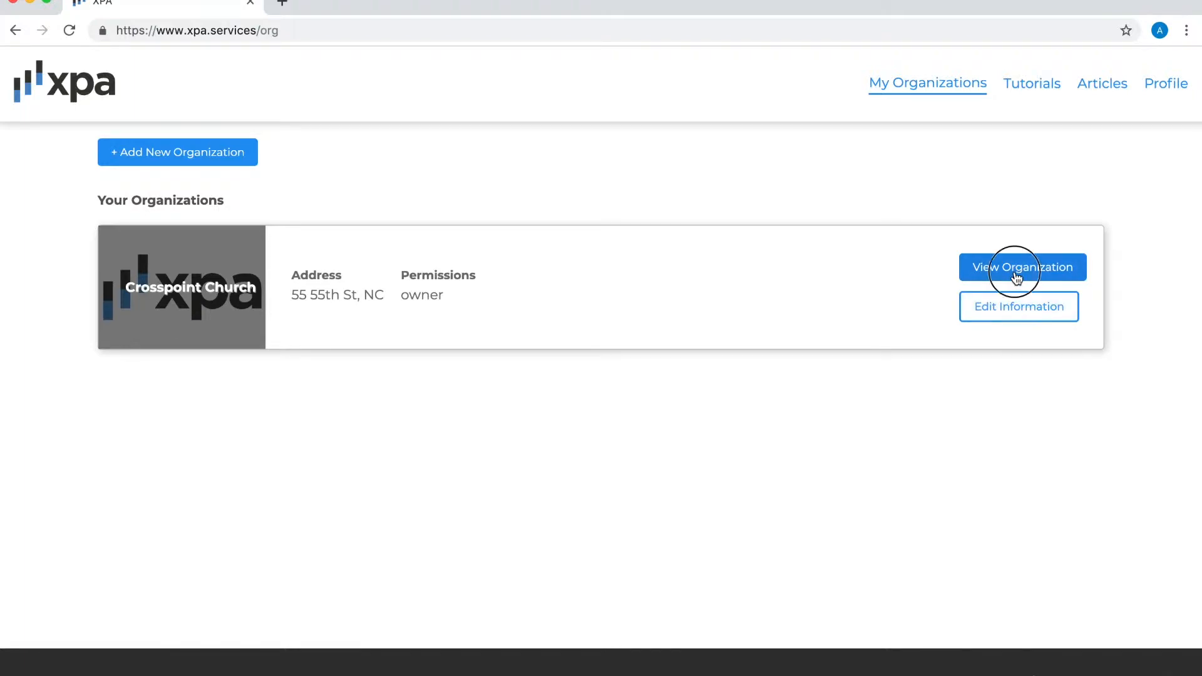
- Open the settings of the Crosspoint Church organization and name a new branch Main Campus
{"action": "left_click", "coordinate": [1016, 278]}
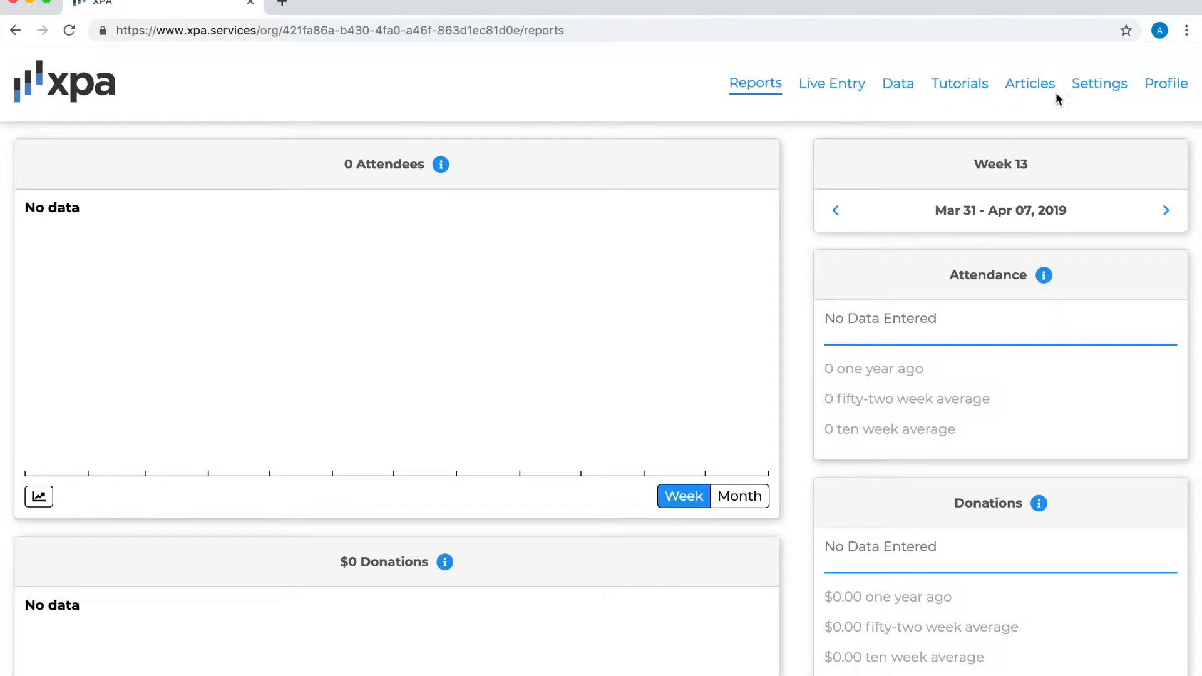
{"action": "left_click", "coordinate": [1096, 92]}
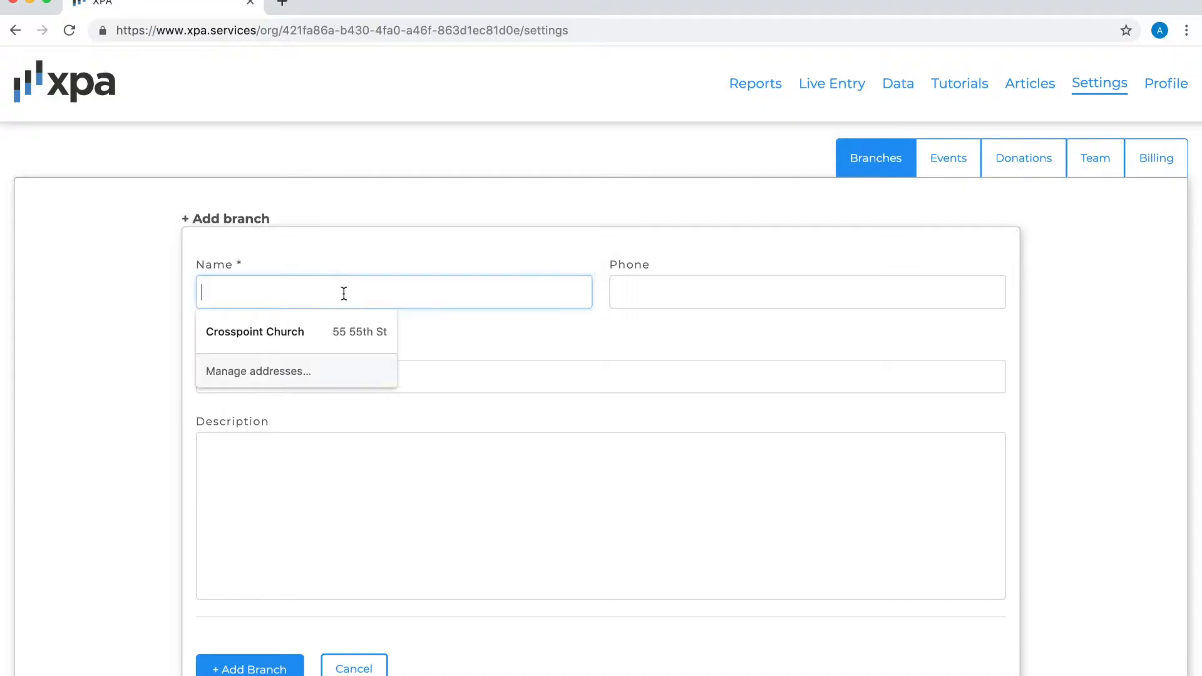
{"action": "type", "text": "M"}
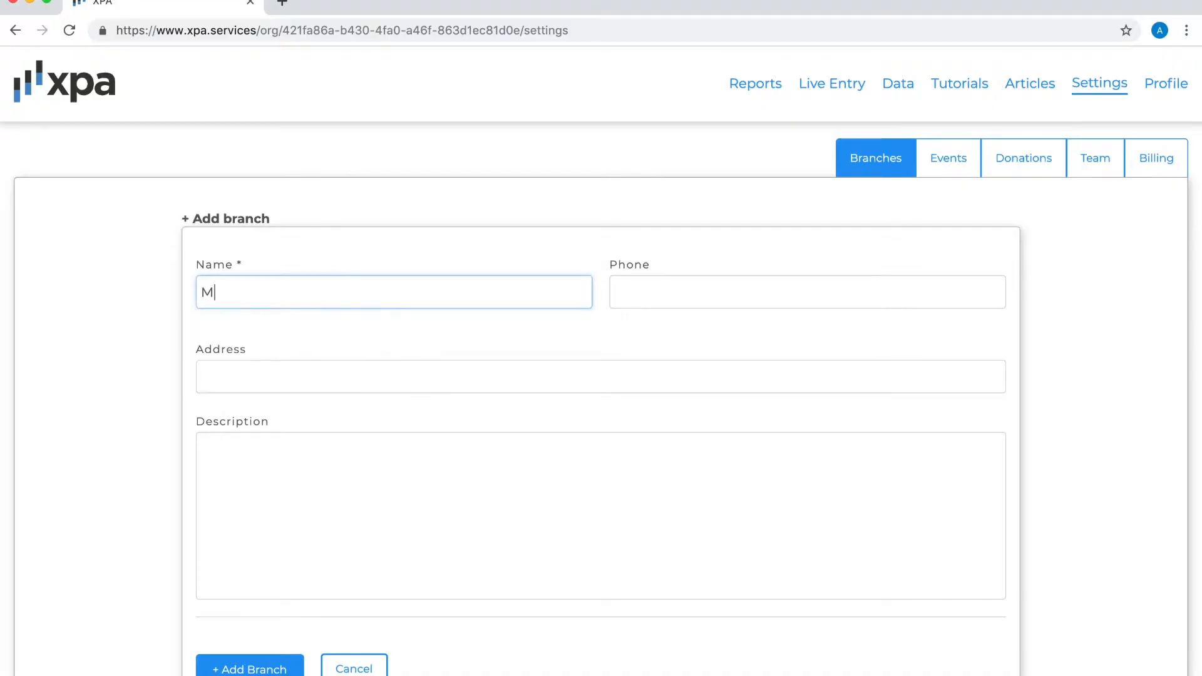
{"action": "type", "text": "ain Campus"}
{"action": "key", "text": "Tab"}
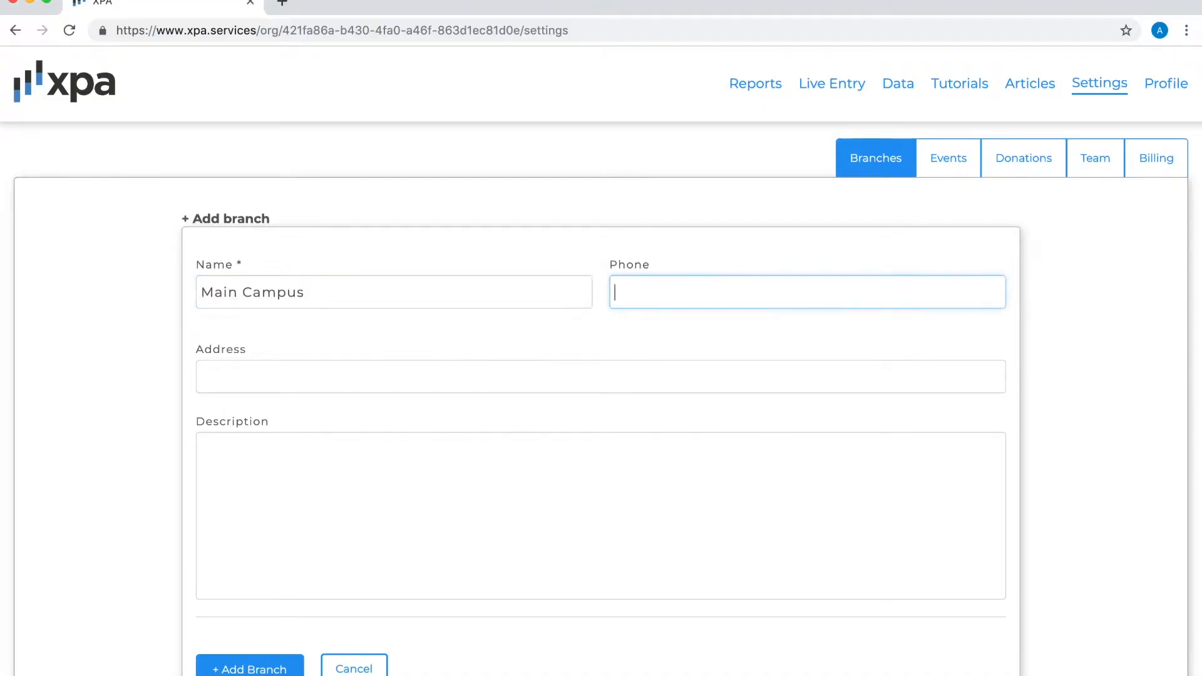
- Fill in the new branch's phone number, address and the description Main Campus, and add the branch
{"action": "type", "text": "5555"}
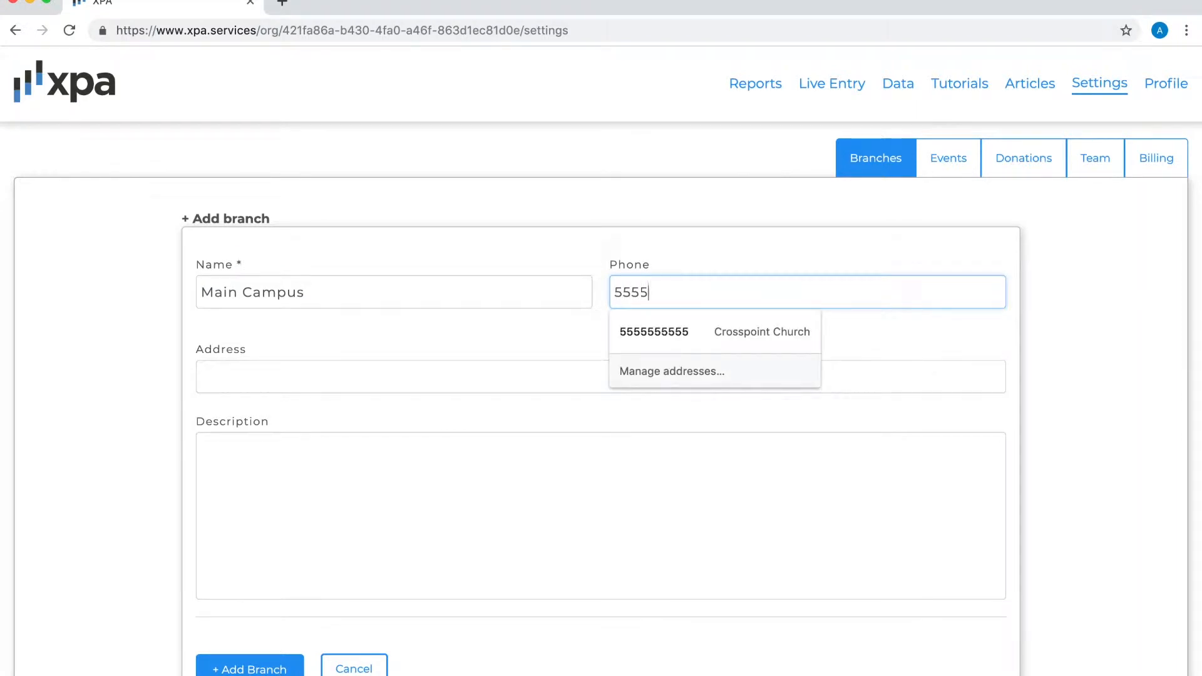
{"action": "type", "text": "555555"}
{"action": "key", "text": "Tab"}
{"action": "type", "text": "55555"}
{"action": "key", "text": "Tab"}
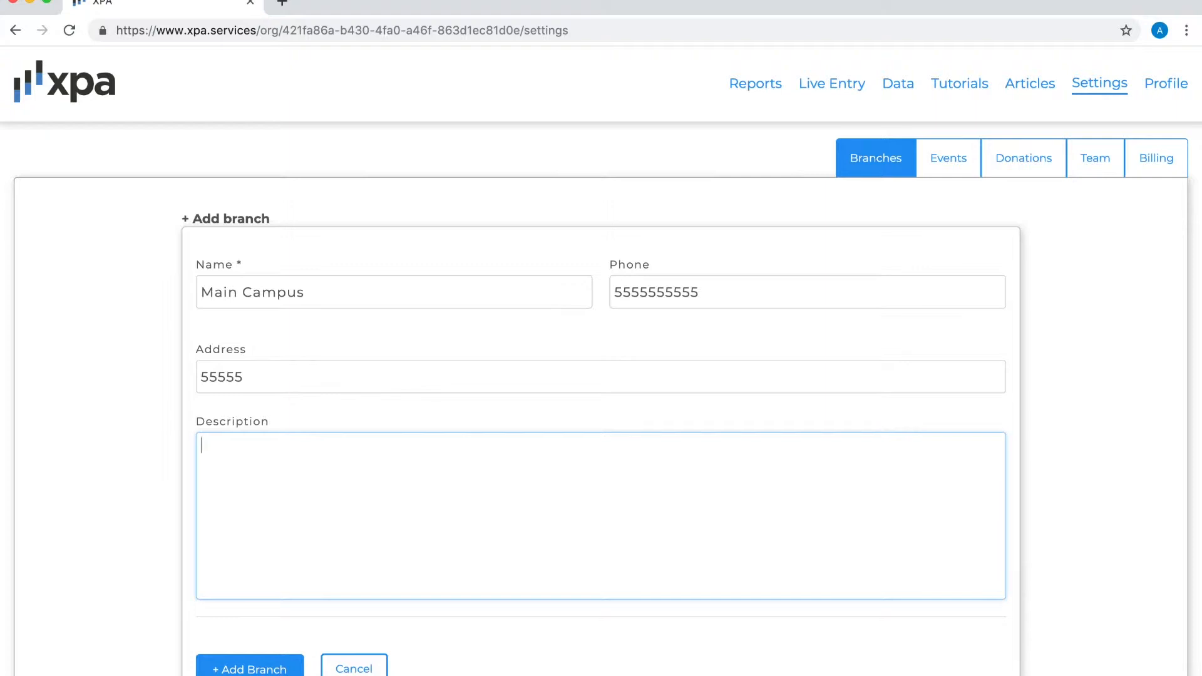
{"action": "type", "text": "MAin"}
{"action": "scroll", "coordinate": [268, 408], "scroll_direction": "down", "scroll_amount": 1}
{"action": "left_click", "coordinate": [263, 615]}
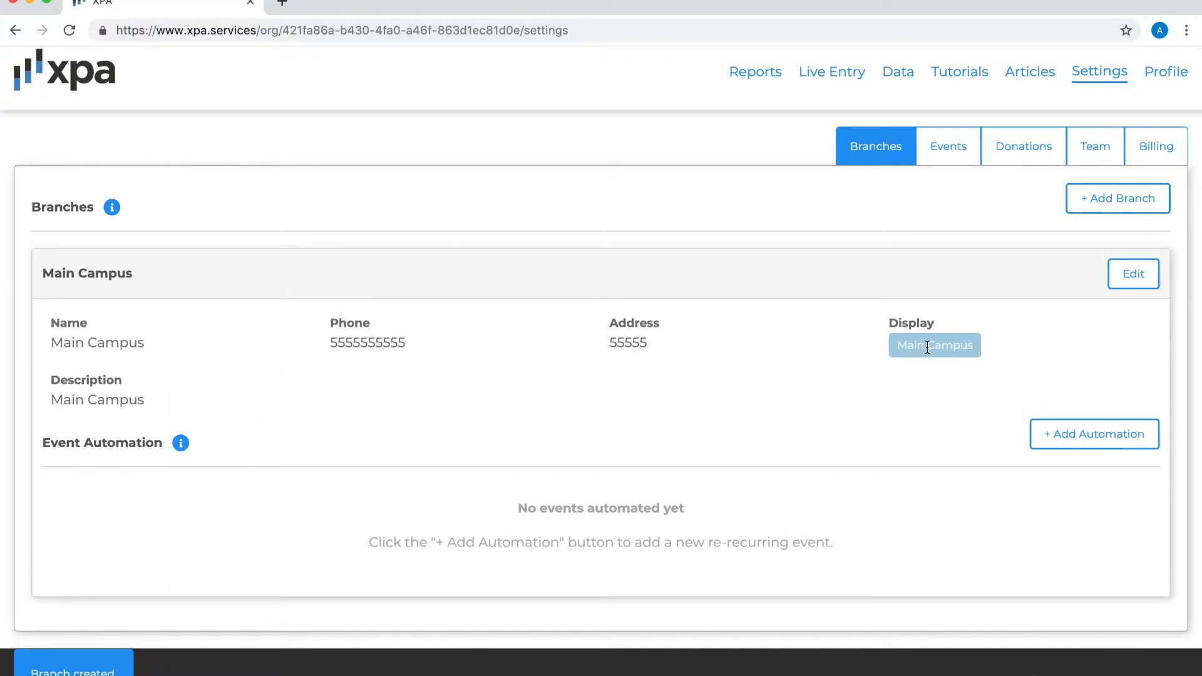
- Add a second branch named Downtown Campus with its phone number, address and the description Downtown Campus
{"action": "left_click", "coordinate": [1122, 211]}
{"action": "left_click", "coordinate": [569, 236]}
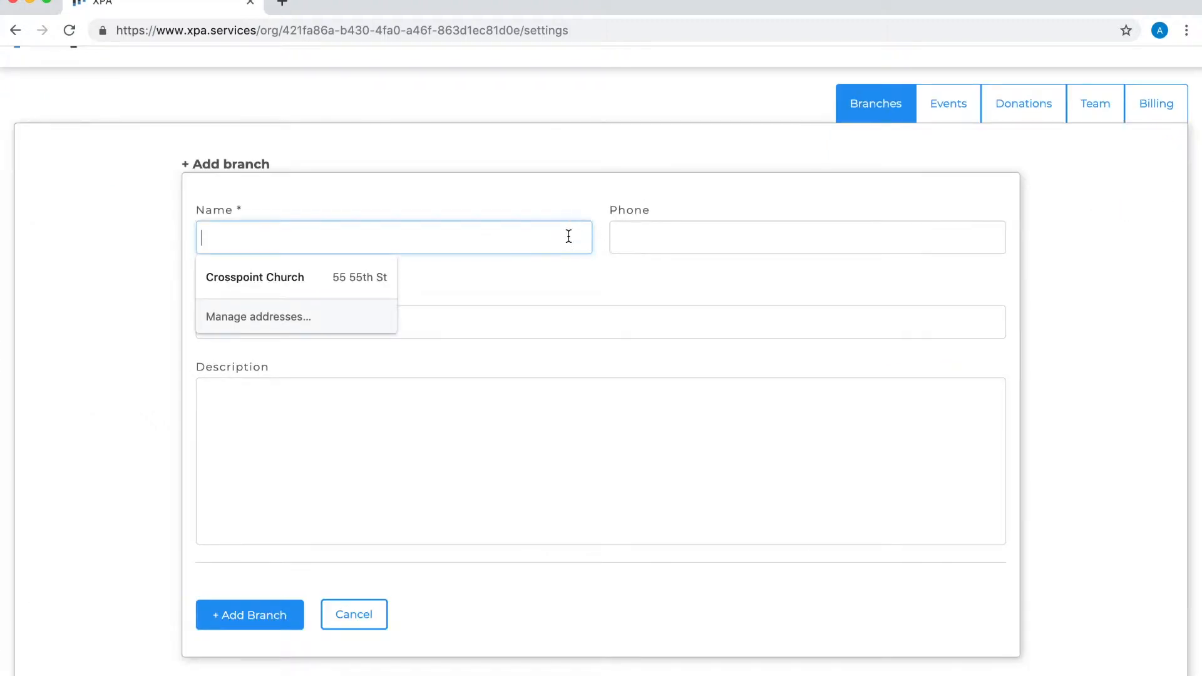
{"action": "type", "text": "Downtown Campus"}
{"action": "key", "text": "Tab"}
{"action": "type", "text": "5555555"}
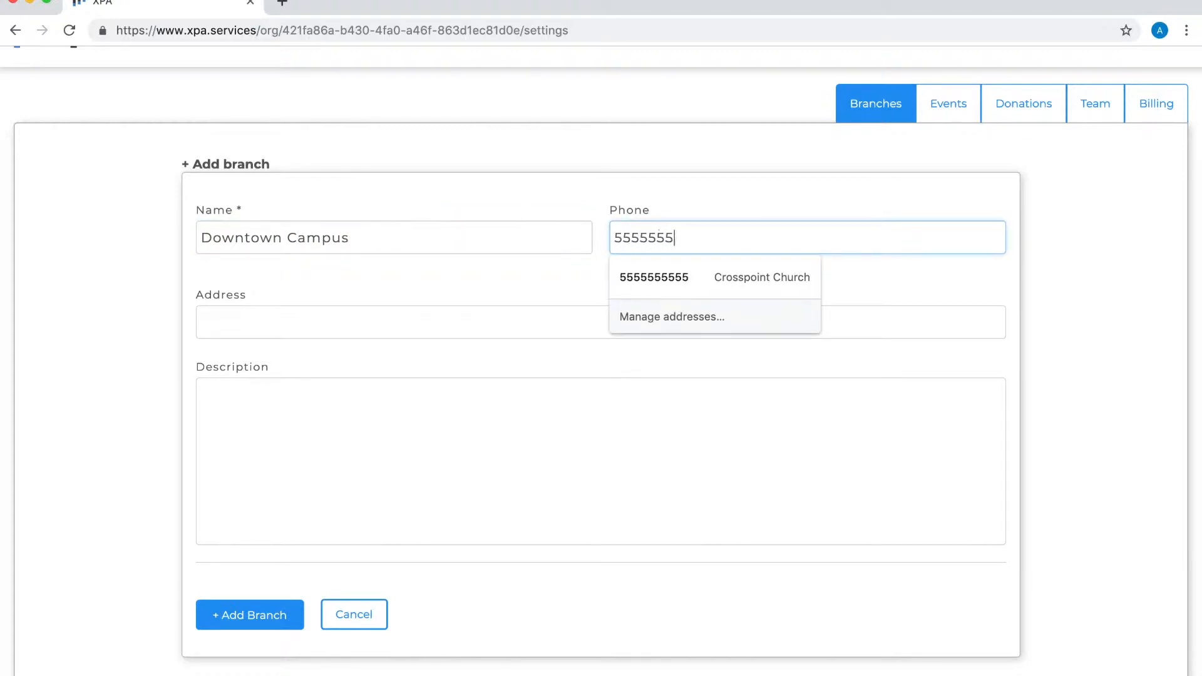
{"action": "type", "text": "55"}
{"action": "key", "text": "Tab"}
{"action": "type", "text": "555"}
{"action": "key", "text": "Tab"}
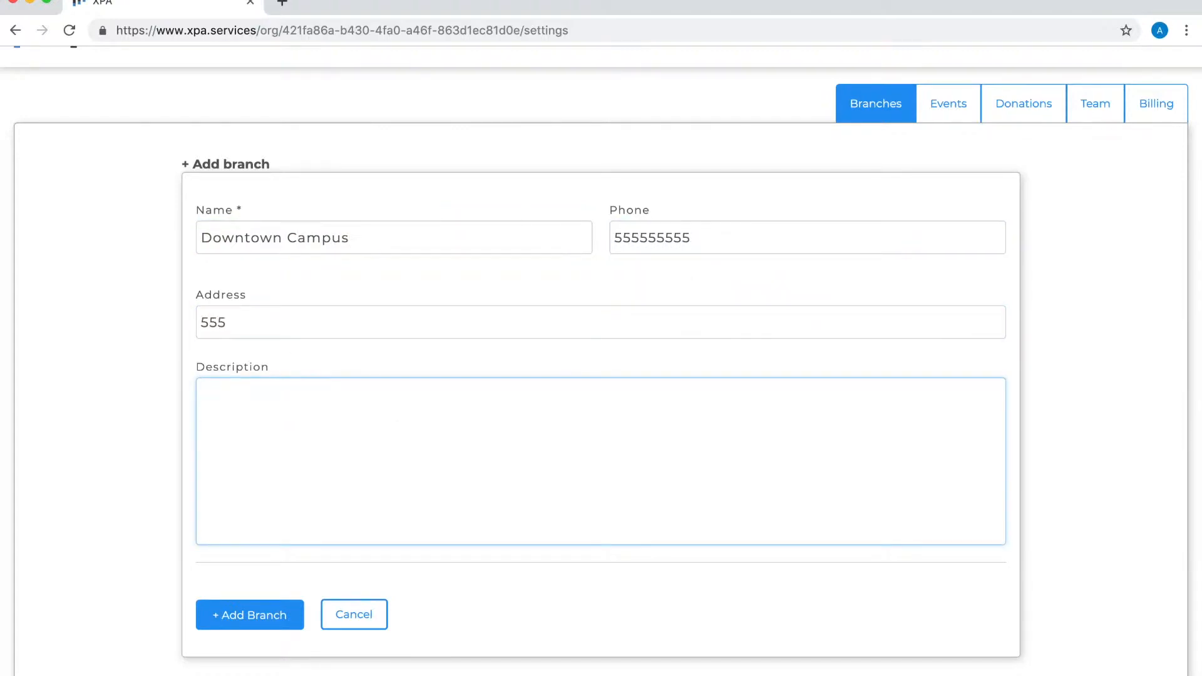
{"action": "type", "text": "Downtown Campus"}
{"action": "left_click", "coordinate": [252, 613]}
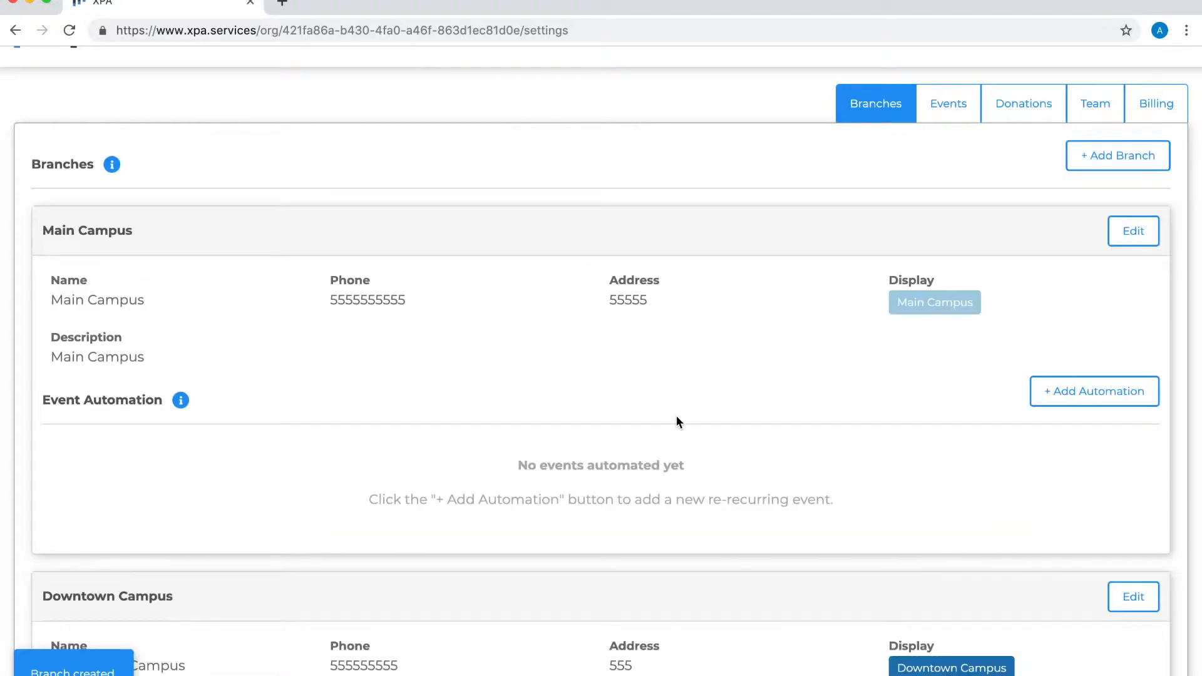
- Go to the organization's event settings and name a new event First Service (9:30)
{"action": "scroll", "coordinate": [676, 416], "scroll_direction": "down", "scroll_amount": 5}
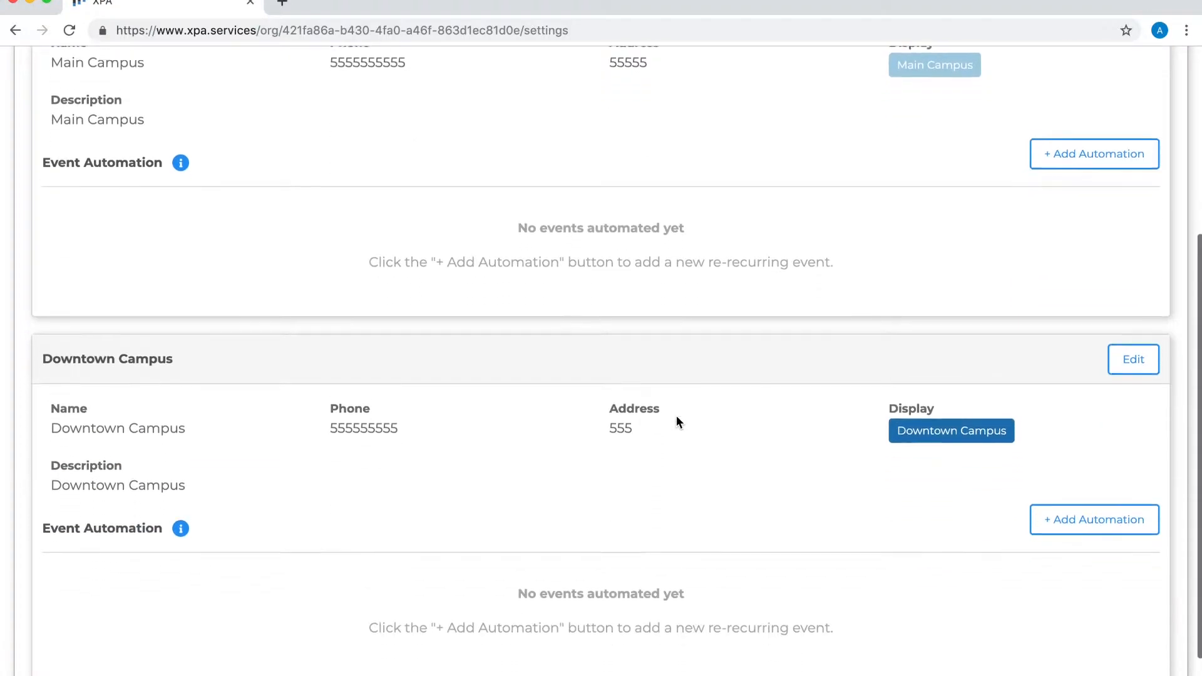
{"action": "scroll", "coordinate": [932, 69], "scroll_direction": "up", "scroll_amount": 1}
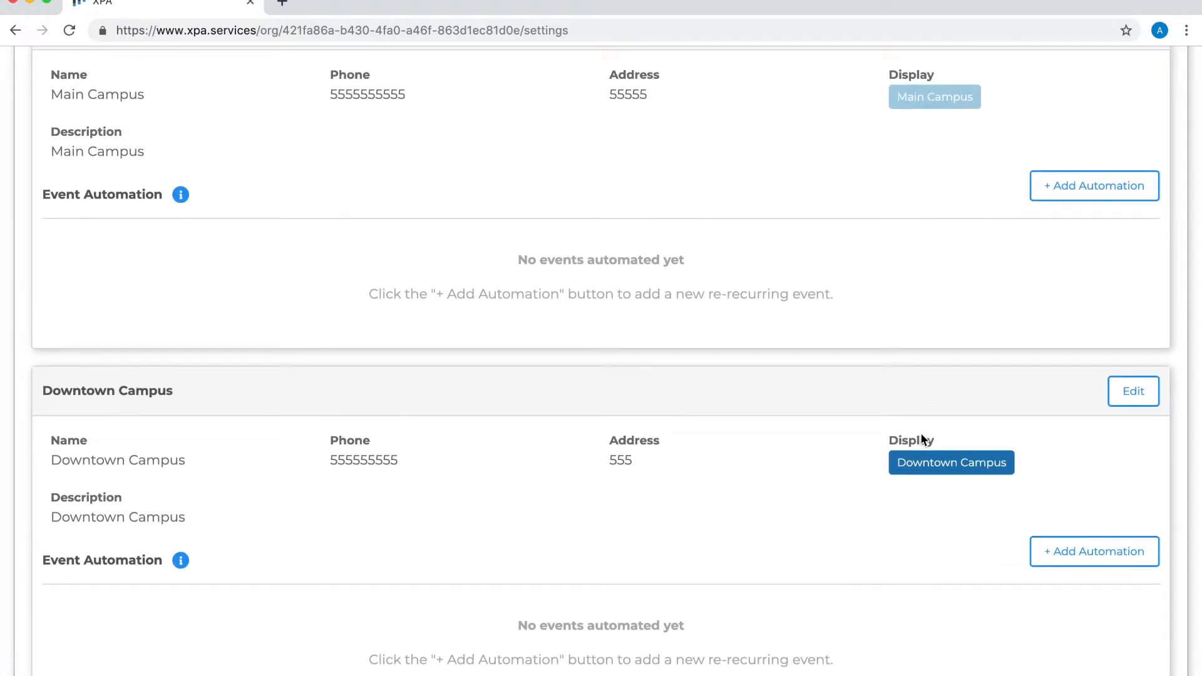
{"action": "scroll", "coordinate": [920, 489], "scroll_direction": "down", "scroll_amount": 2}
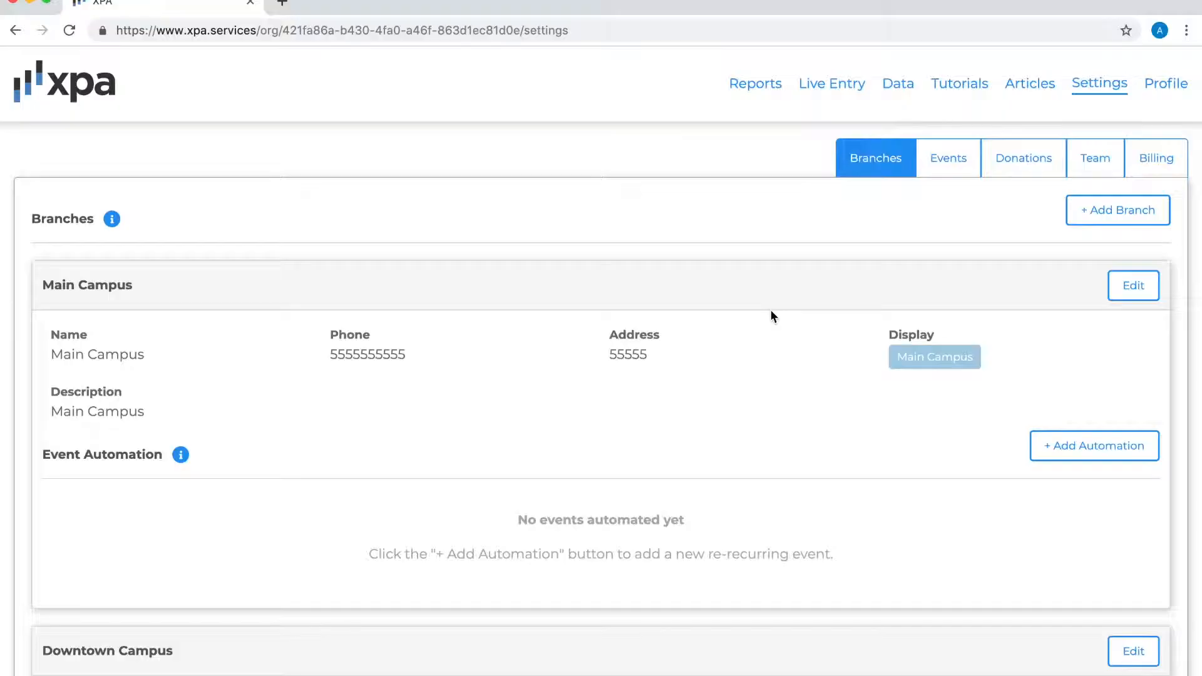
{"action": "scroll", "coordinate": [772, 315], "scroll_direction": "up", "scroll_amount": 3}
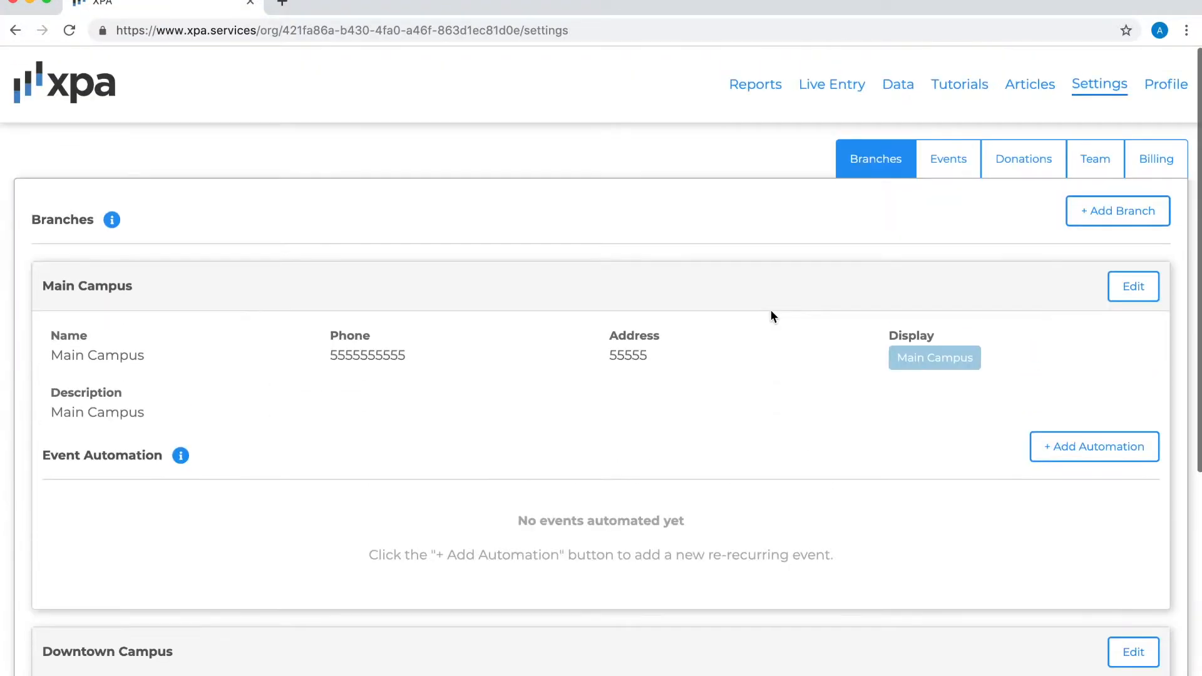
{"action": "left_click", "coordinate": [946, 169]}
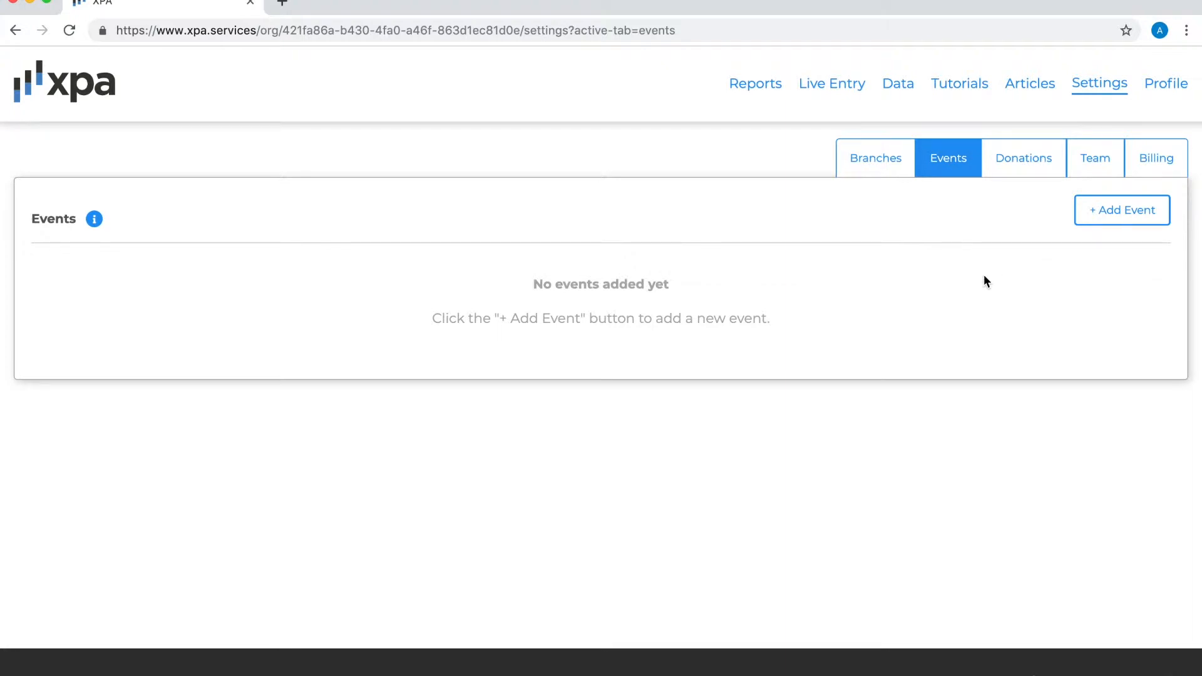
{"action": "left_click", "coordinate": [1118, 208]}
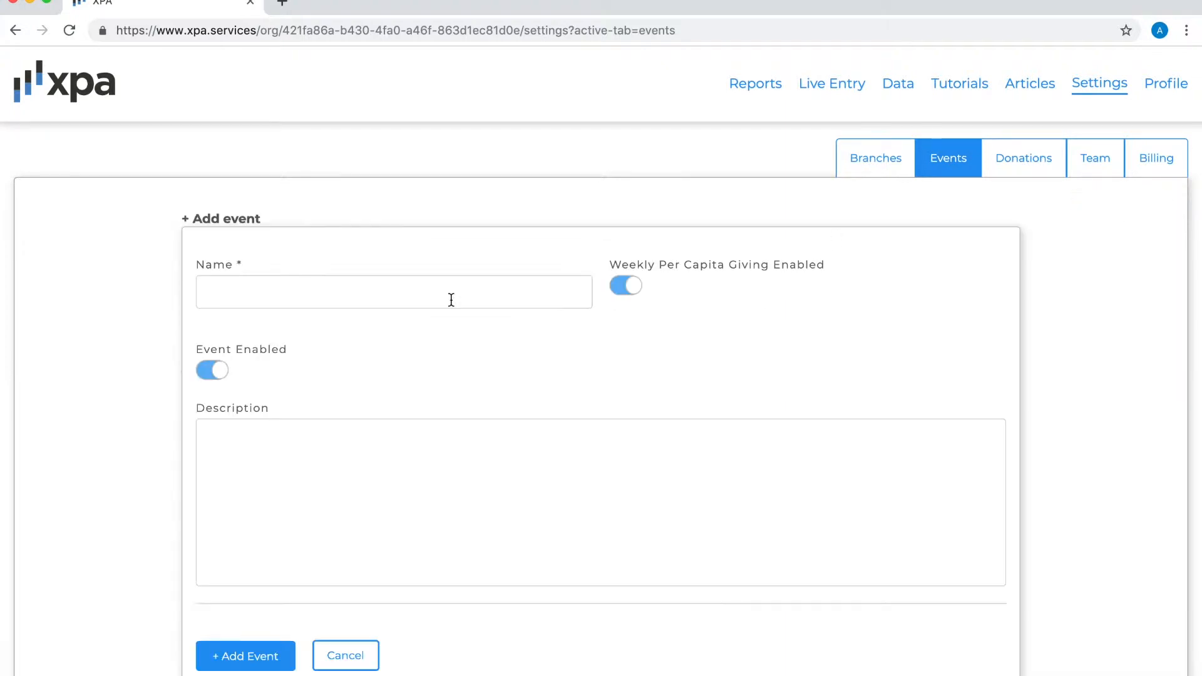
{"action": "left_click", "coordinate": [370, 302]}
{"action": "left_click", "coordinate": [388, 354]}
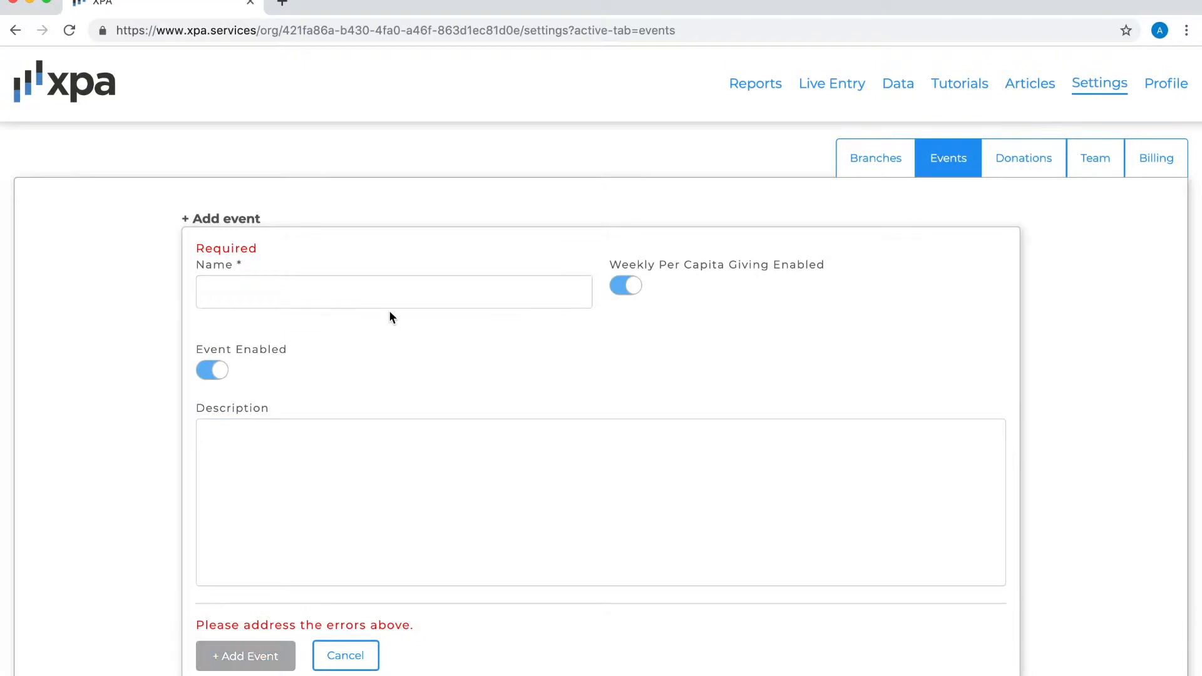
{"action": "scroll", "coordinate": [414, 295], "scroll_direction": "down", "scroll_amount": 2}
{"action": "left_click", "coordinate": [397, 215]}
{"action": "type", "text": "First Service (9:30"}
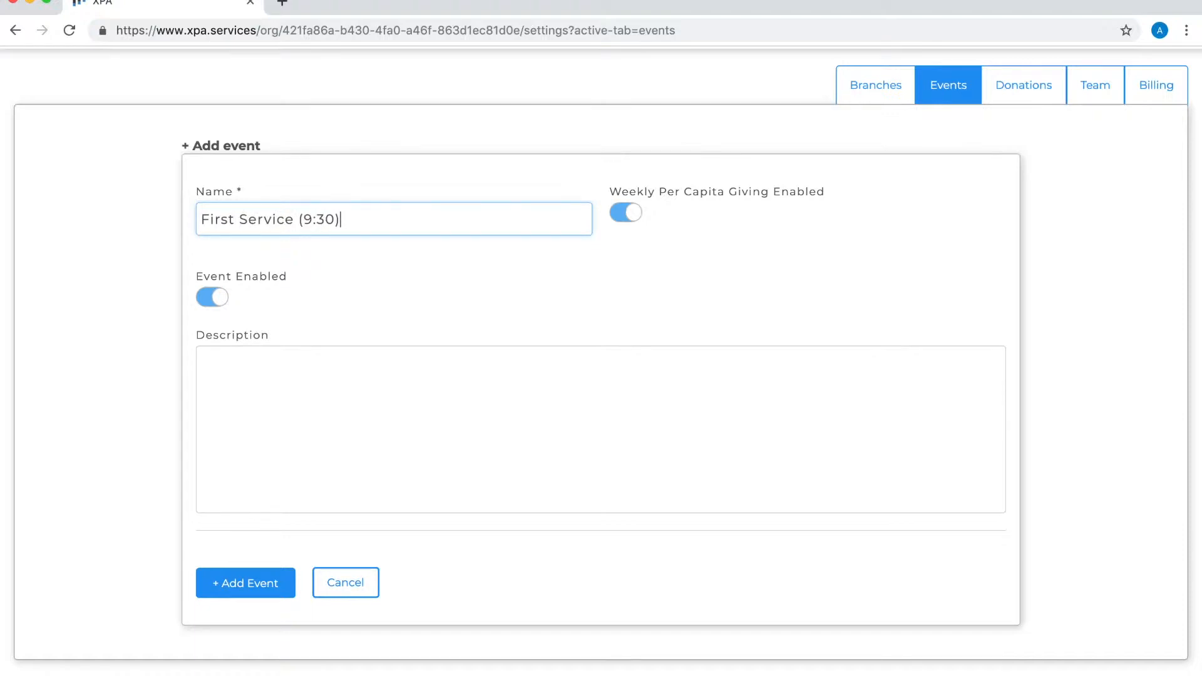
- Describe the new event as 9:30am on Sunday's and add it
{"action": "left_click", "coordinate": [385, 369]}
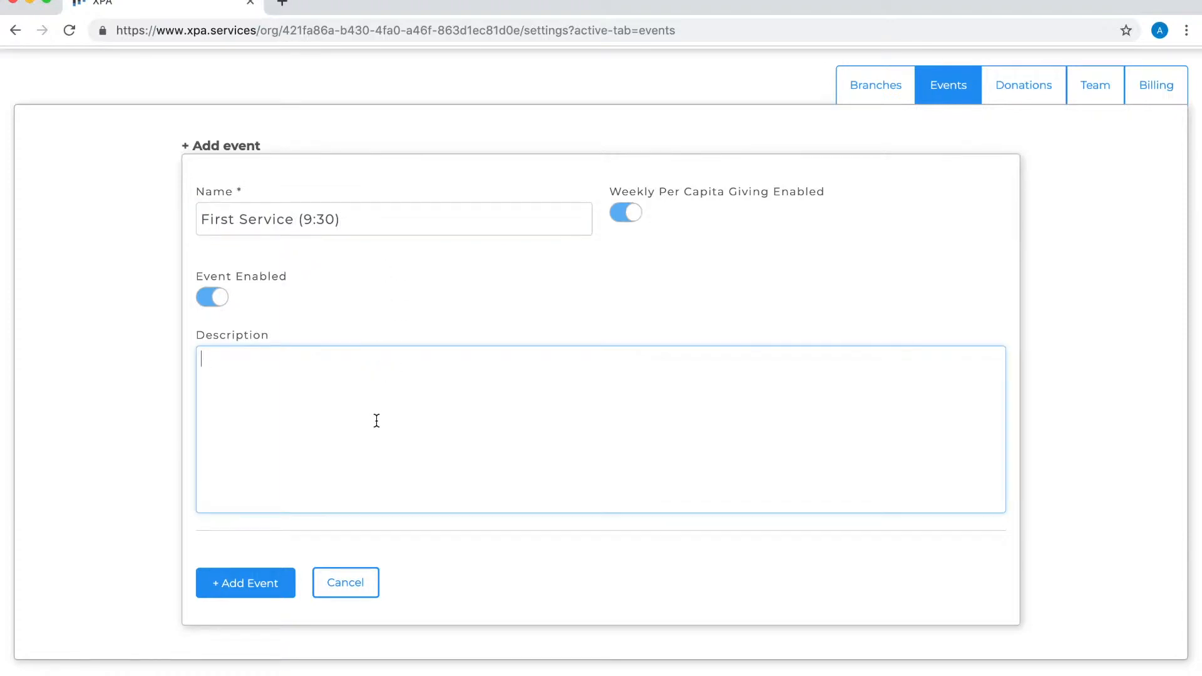
{"action": "type", "text": "9:30am on Sunday's"}
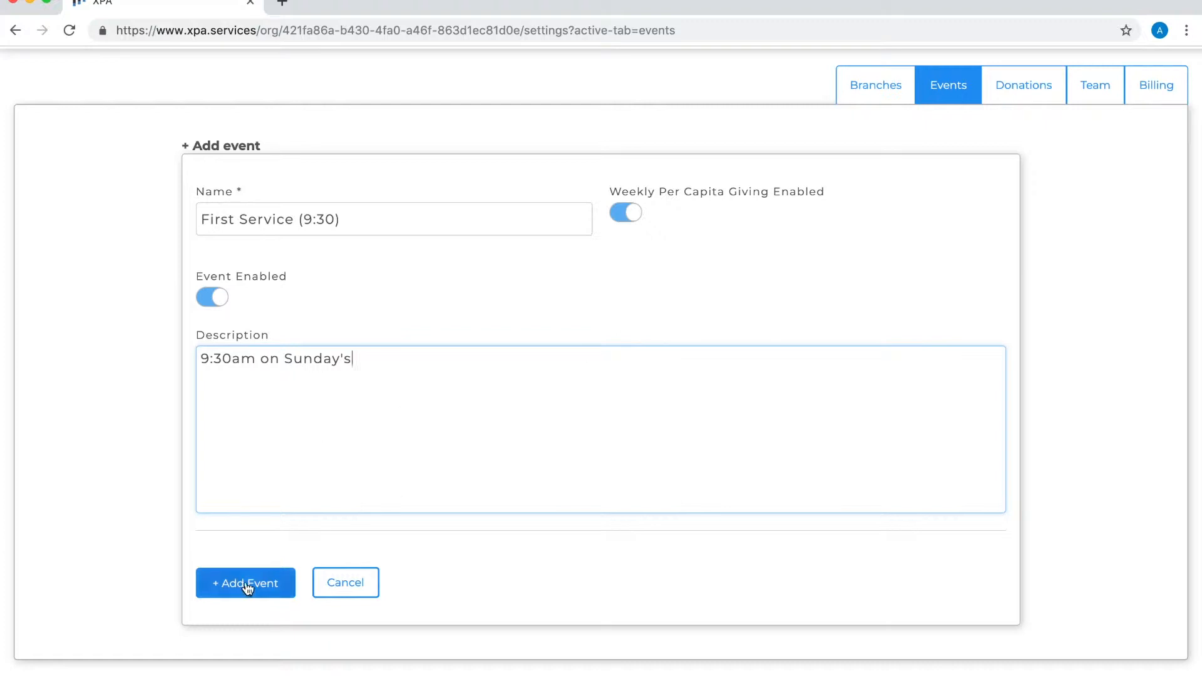
{"action": "left_click", "coordinate": [247, 589]}
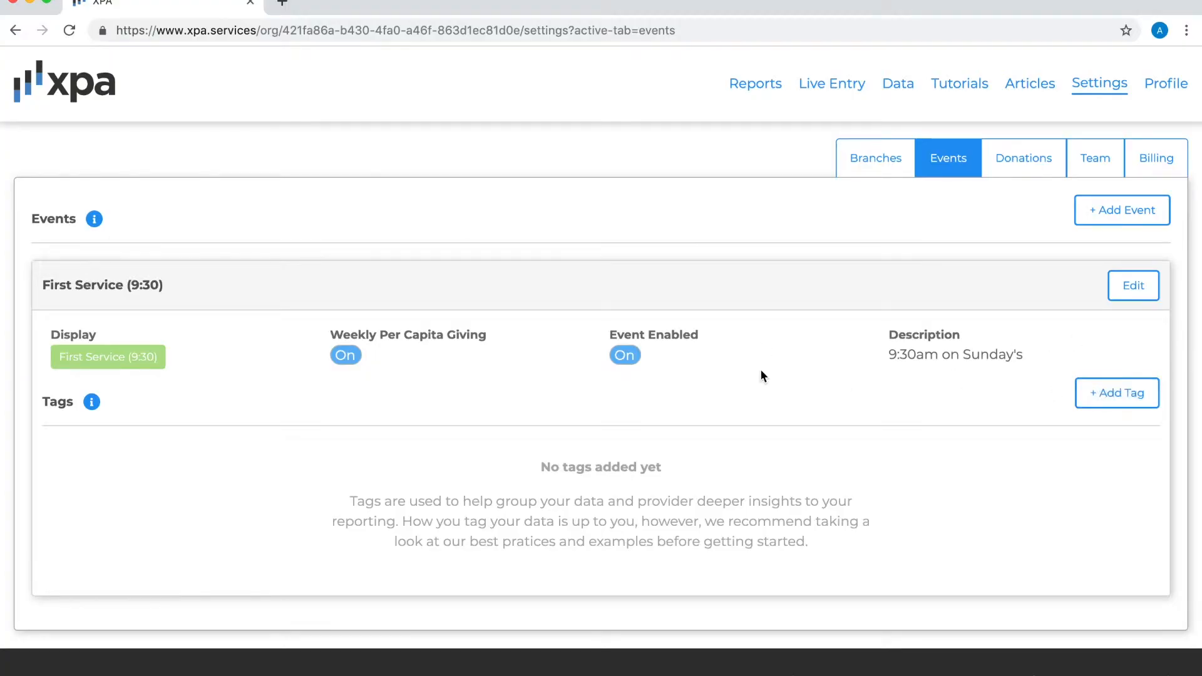
- Add an event named Second Service (11:00am) with the description 11:00am Service
{"action": "left_click", "coordinate": [1121, 211]}
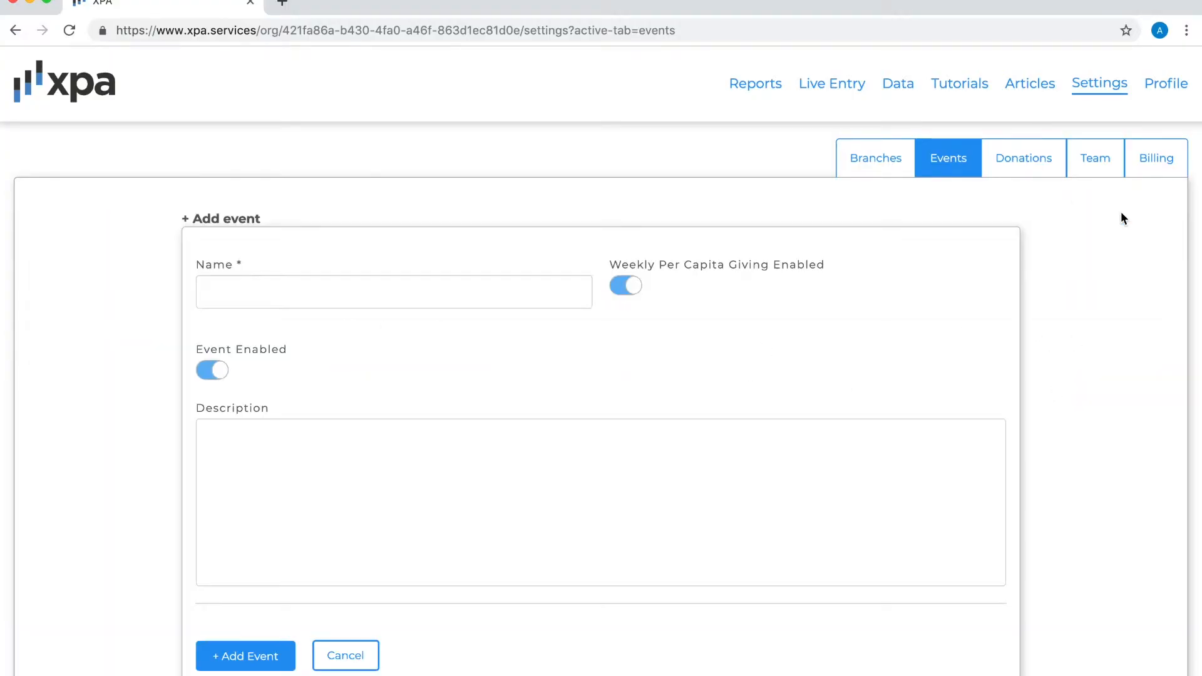
{"action": "left_click", "coordinate": [390, 297]}
{"action": "type", "text": "Second Service (11:00am"}
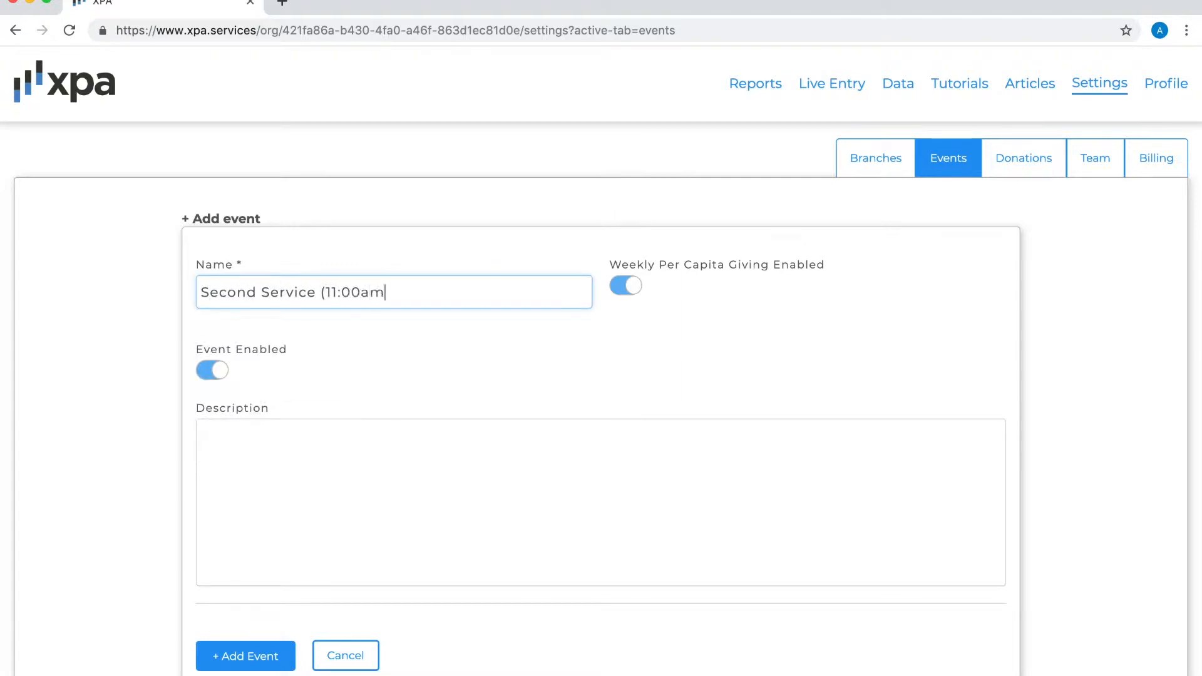
{"action": "left_click_drag", "start_coordinate": [391, 292], "coordinate": [295, 290]}
{"action": "left_click", "coordinate": [296, 291]}
{"action": "left_click", "coordinate": [338, 494]}
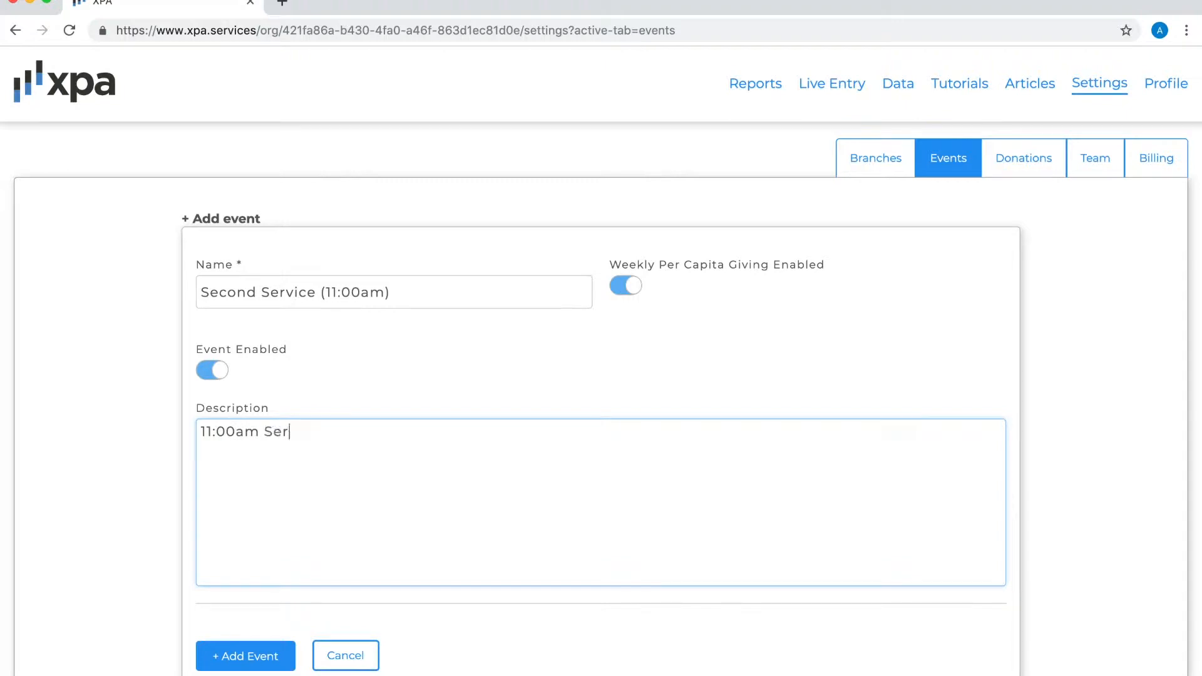
{"action": "left_click", "coordinate": [258, 663]}
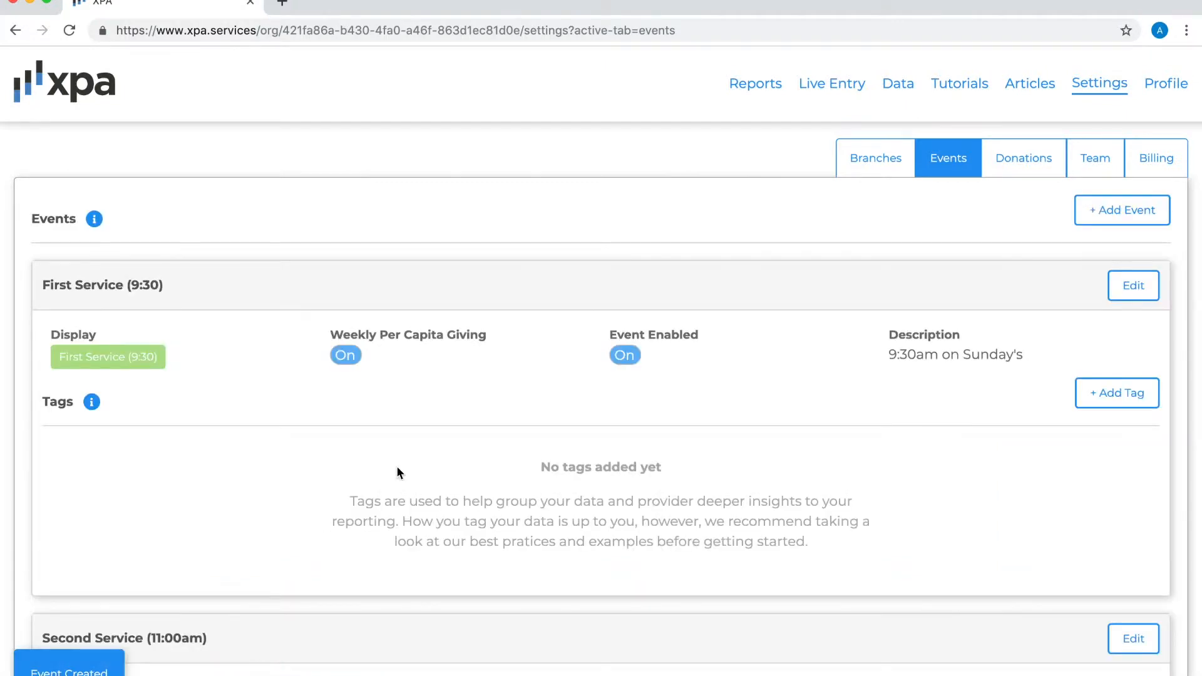
- Edit the Second Service (11:00am) event, switch Weekly Per Capita Giving off and back on, and save it
{"action": "scroll", "coordinate": [397, 466], "scroll_direction": "down", "scroll_amount": 5}
{"action": "scroll", "coordinate": [396, 465], "scroll_direction": "up", "scroll_amount": 2}
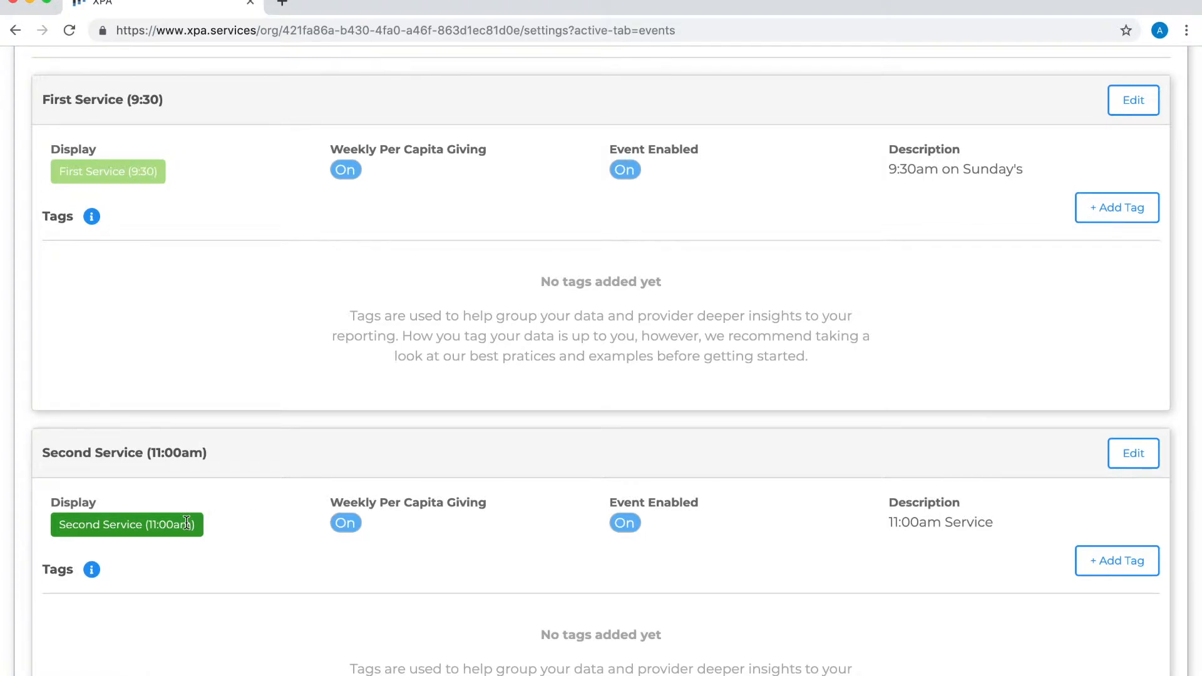
{"action": "scroll", "coordinate": [186, 522], "scroll_direction": "up", "scroll_amount": 1}
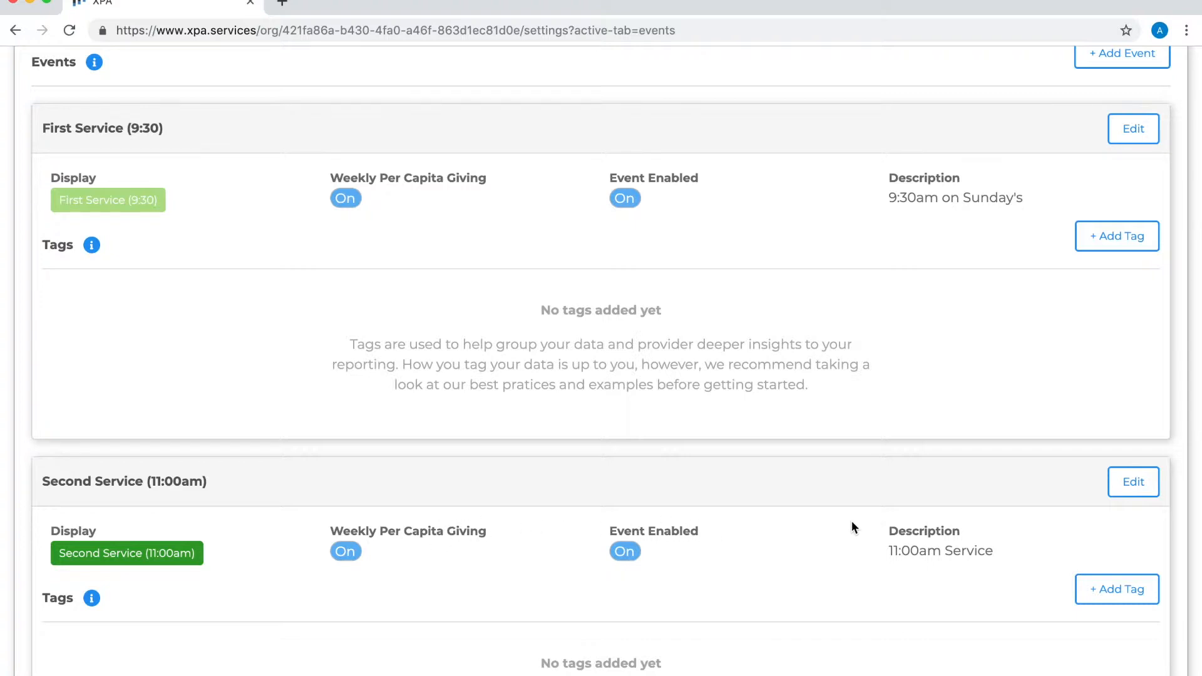
{"action": "left_click", "coordinate": [1142, 484]}
{"action": "scroll", "coordinate": [868, 508], "scroll_direction": "down", "scroll_amount": 5}
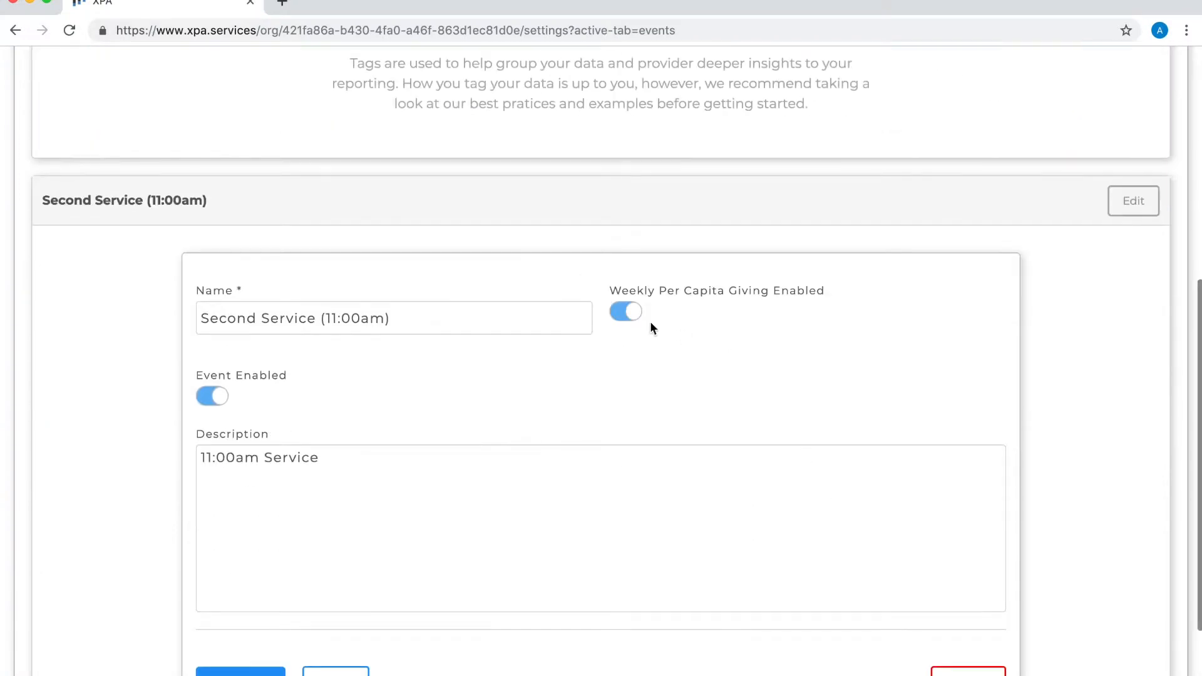
{"action": "left_click", "coordinate": [626, 312]}
{"action": "left_click", "coordinate": [626, 312]}
{"action": "scroll", "coordinate": [717, 354], "scroll_direction": "down", "scroll_amount": 2}
{"action": "scroll", "coordinate": [717, 354], "scroll_direction": "down", "scroll_amount": 1}
{"action": "left_click", "coordinate": [224, 546]}
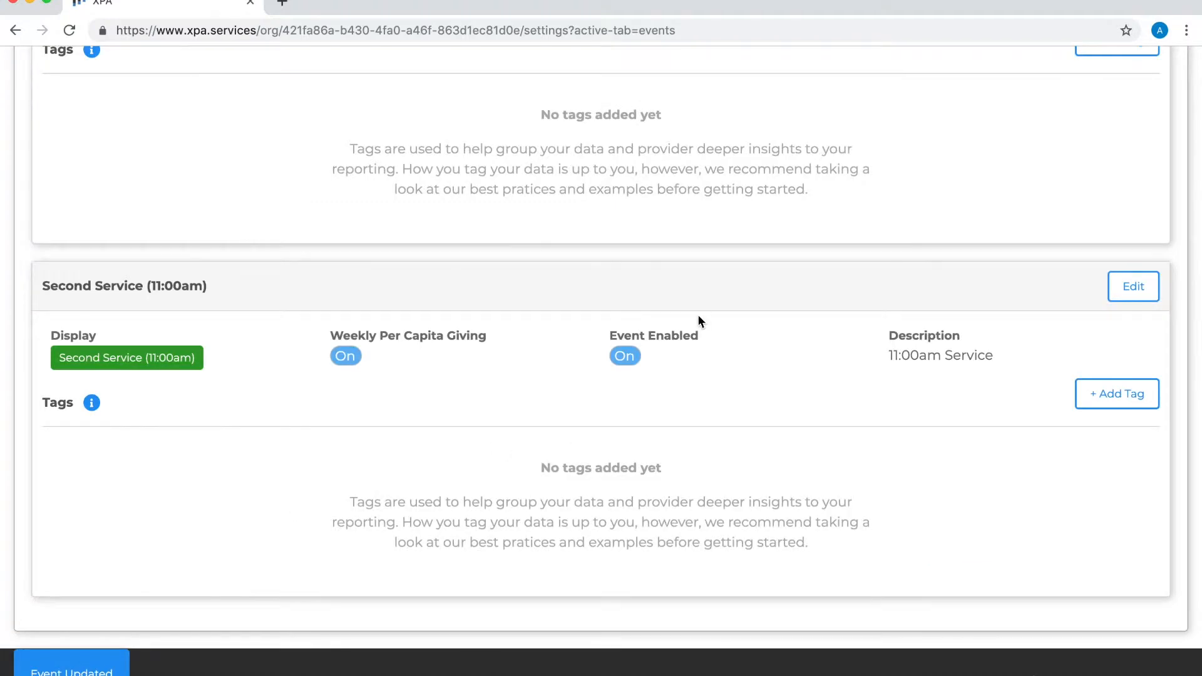
- Add an event named Kids Church (9:30am) with the description Kids Church 9:30
{"action": "scroll", "coordinate": [698, 318], "scroll_direction": "up", "scroll_amount": 6}
{"action": "scroll", "coordinate": [698, 314], "scroll_direction": "down", "scroll_amount": 3}
{"action": "scroll", "coordinate": [698, 314], "scroll_direction": "up", "scroll_amount": 2}
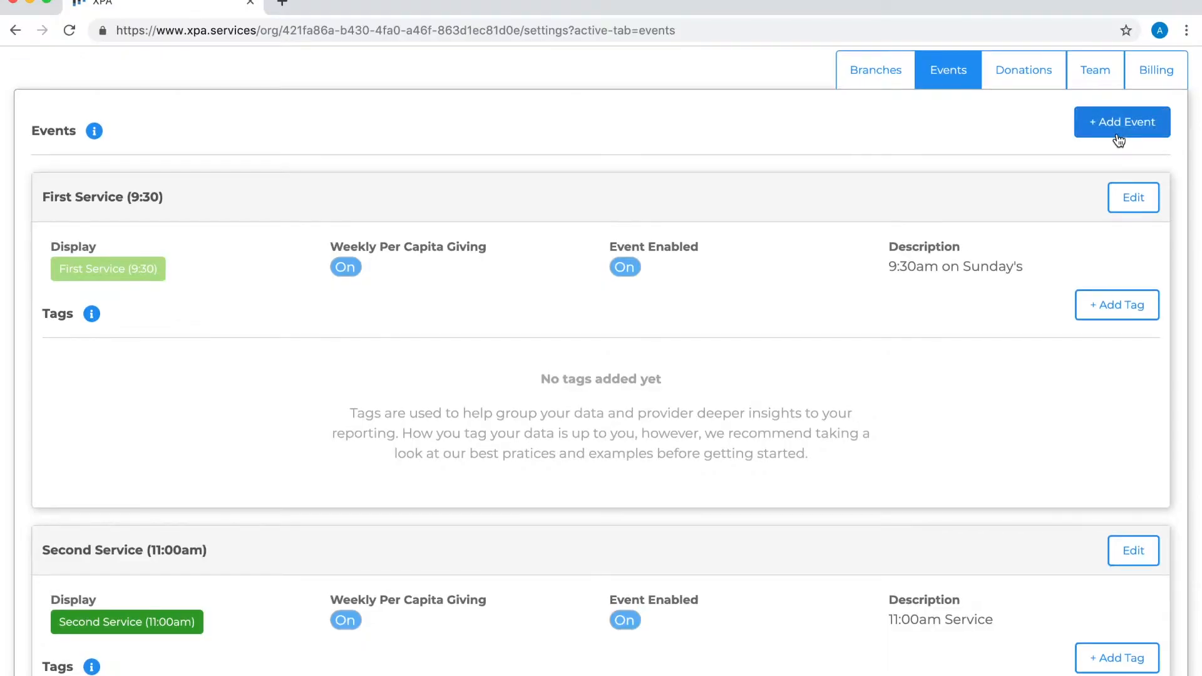
{"action": "left_click", "coordinate": [1119, 133]}
{"action": "left_click", "coordinate": [424, 214]}
{"action": "type", "text": "Kids Church (9:30am"}
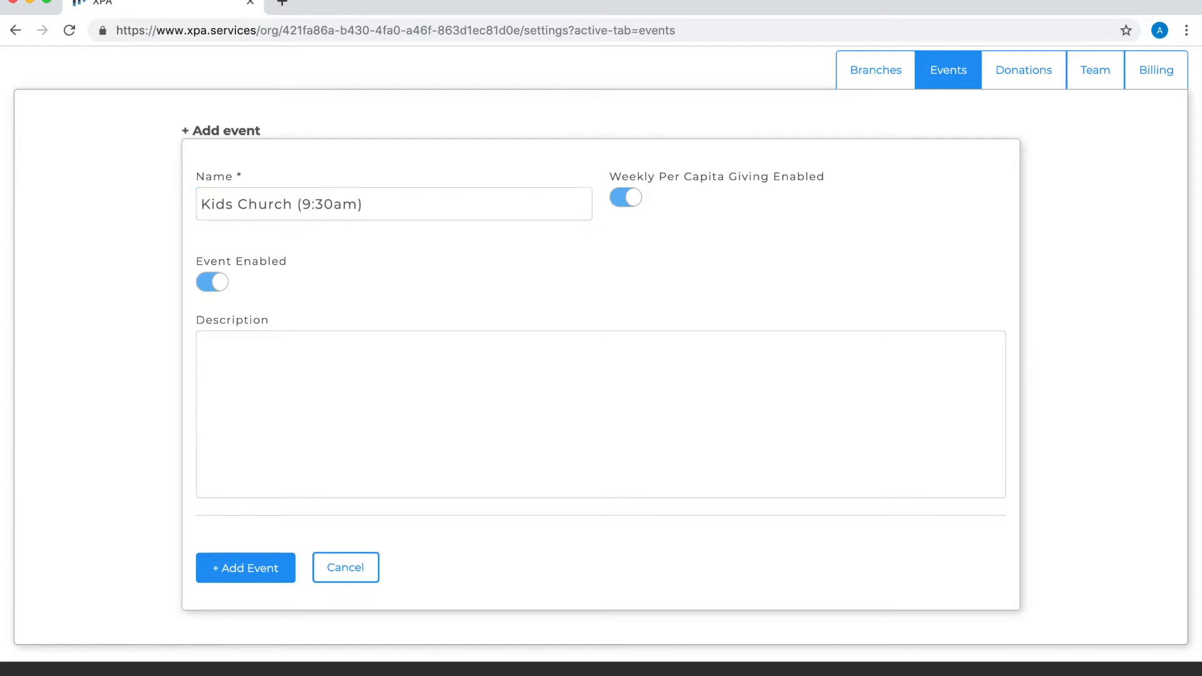
{"action": "left_click", "coordinate": [348, 413]}
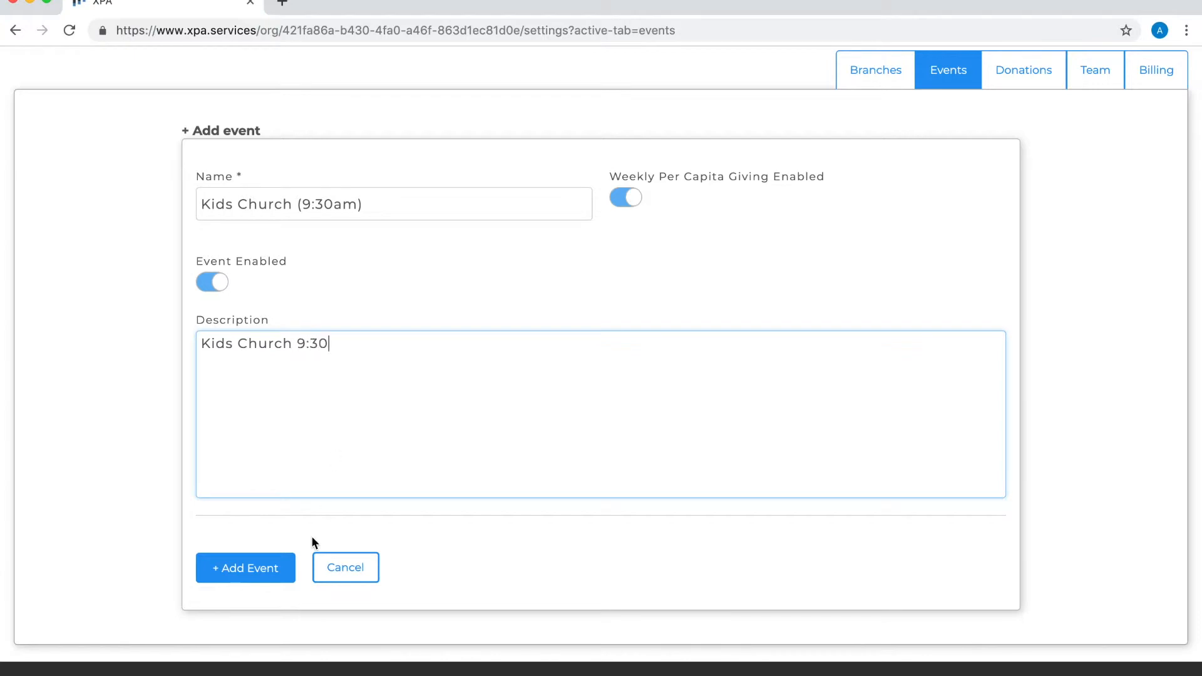
{"action": "left_click", "coordinate": [265, 578]}
{"action": "scroll", "coordinate": [417, 415], "scroll_direction": "down", "scroll_amount": 10}
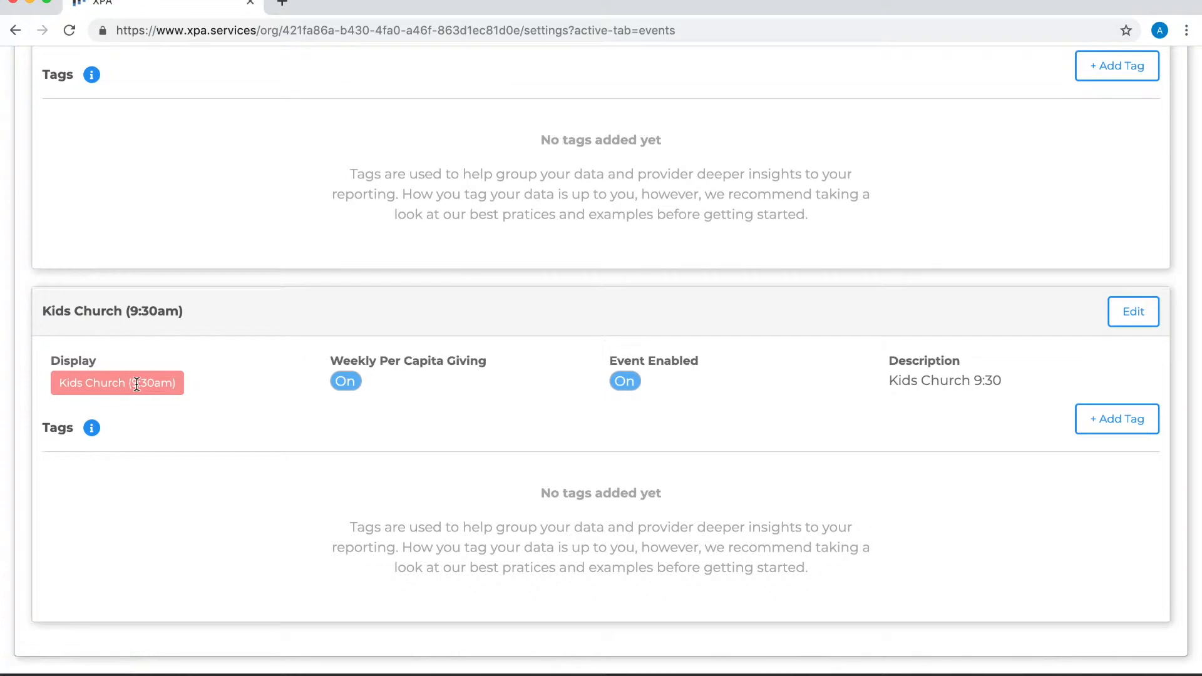
- Add an event named Youth Church (11:00am) with the description Youth Church
{"action": "scroll", "coordinate": [355, 354], "scroll_direction": "up", "scroll_amount": 10}
{"action": "left_click", "coordinate": [1091, 219]}
{"action": "left_click", "coordinate": [543, 298]}
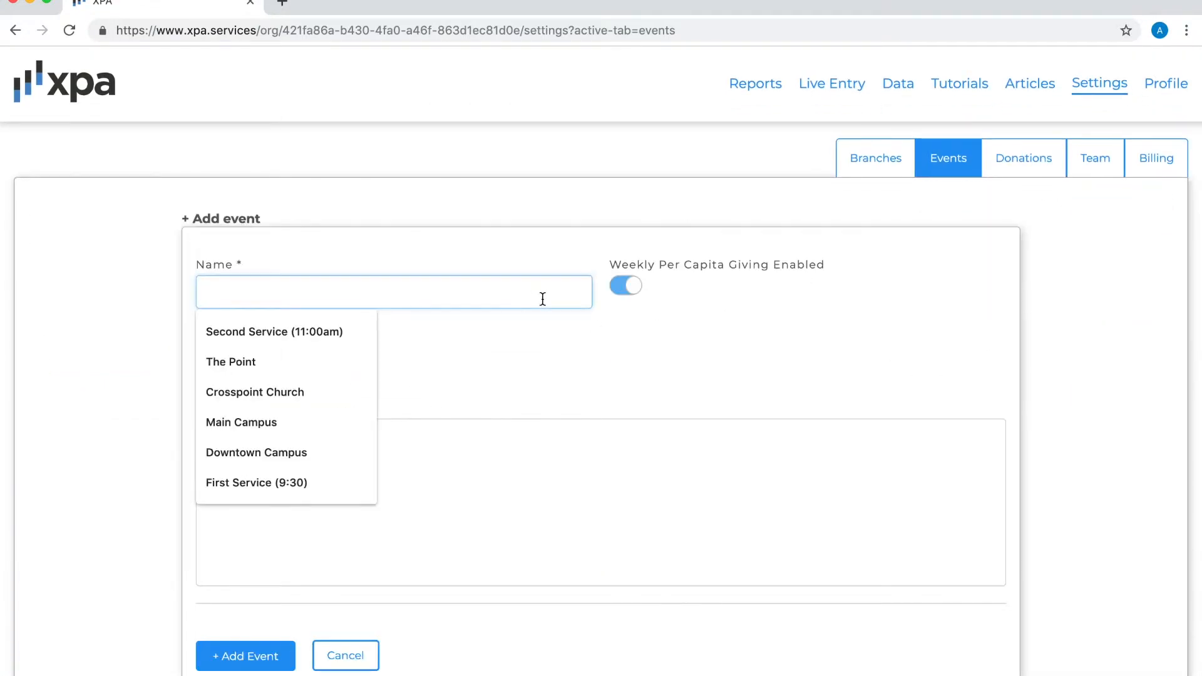
{"action": "type", "text": "Youth Church (11:00am"}
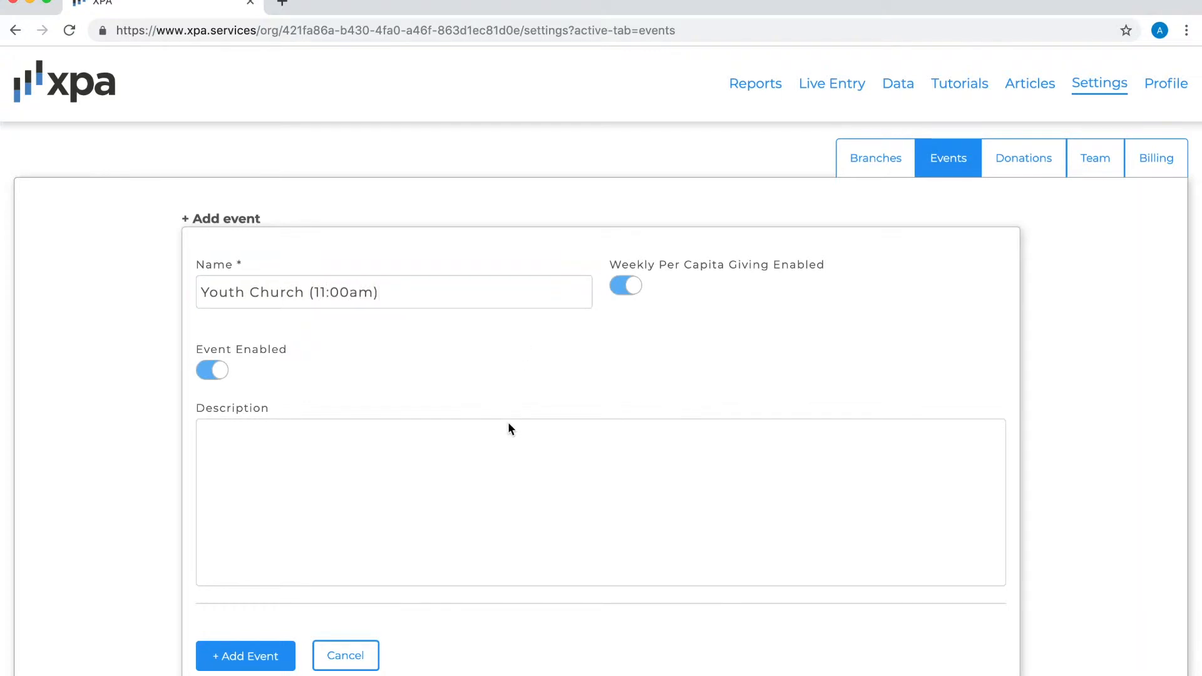
{"action": "left_click", "coordinate": [504, 452]}
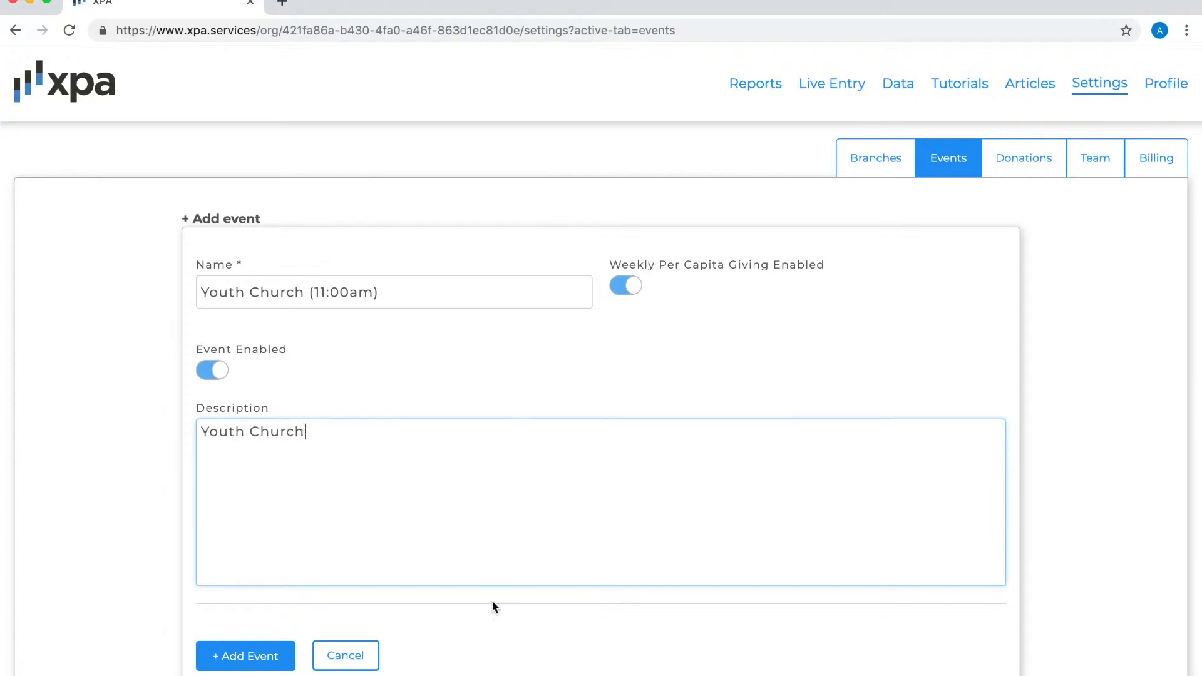
{"action": "left_click", "coordinate": [268, 658]}
{"action": "scroll", "coordinate": [524, 423], "scroll_direction": "down", "scroll_amount": 15}
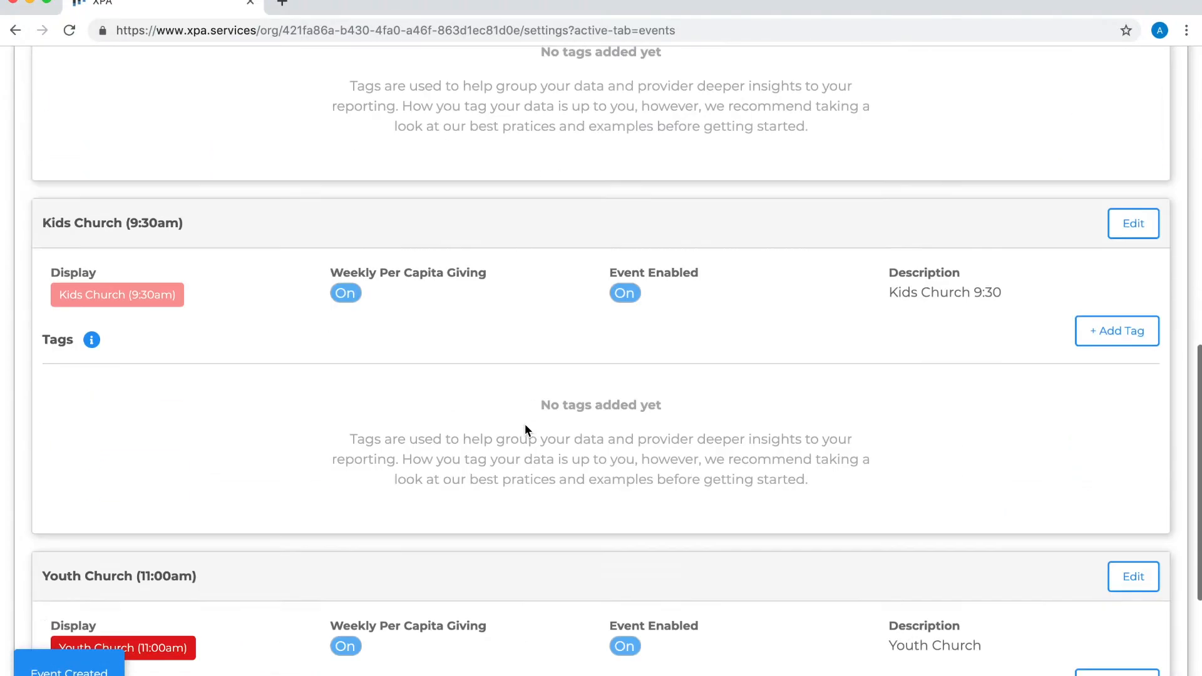
- Add a tag named Pre-K to the Kids Church (9:30am) event, leaving its description empty
{"action": "scroll", "coordinate": [295, 368], "scroll_direction": "up", "scroll_amount": 10}
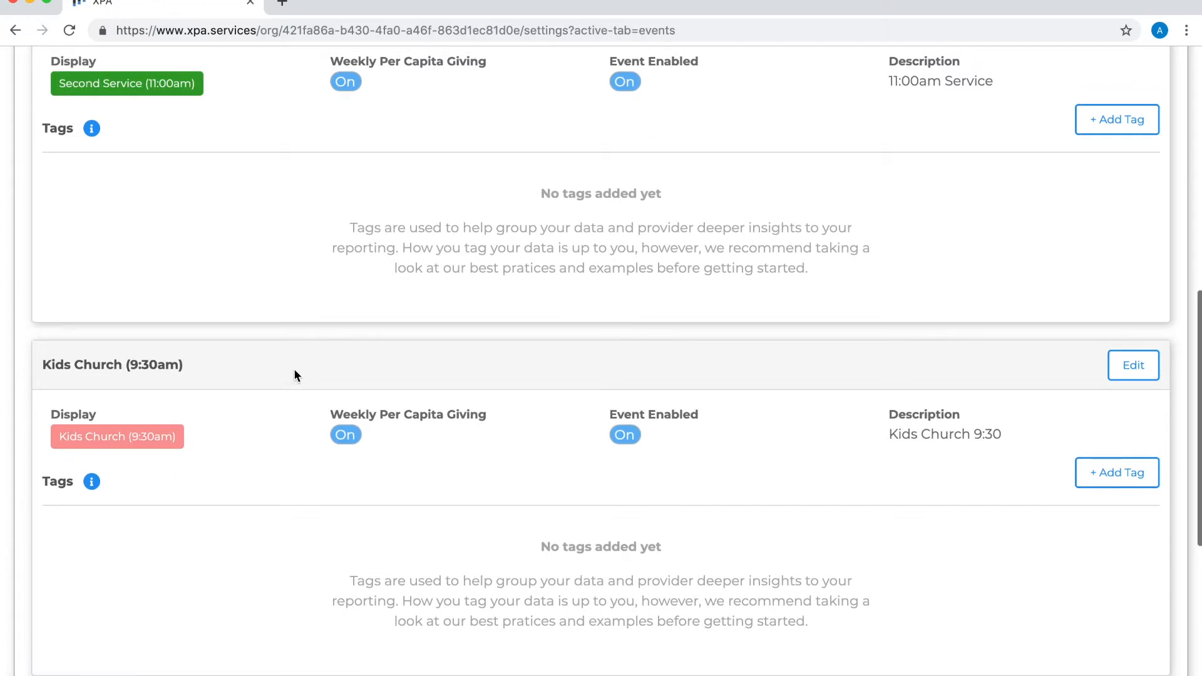
{"action": "scroll", "coordinate": [295, 375], "scroll_direction": "up", "scroll_amount": 3}
{"action": "scroll", "coordinate": [294, 376], "scroll_direction": "down", "scroll_amount": 12}
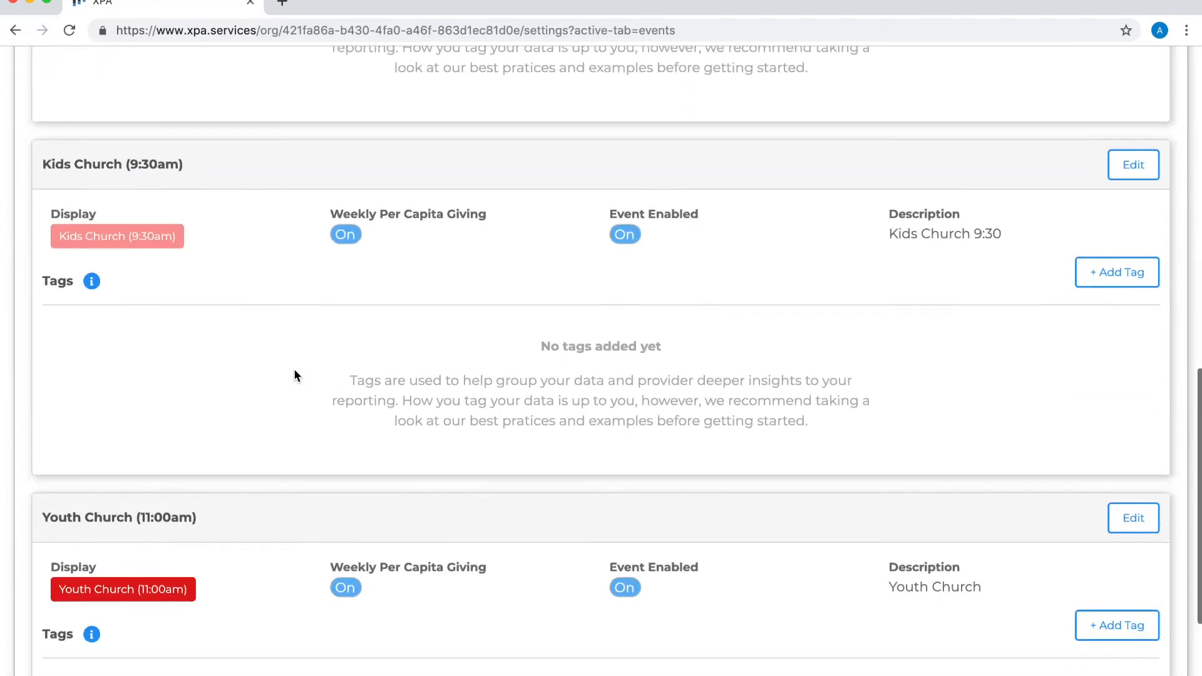
{"action": "scroll", "coordinate": [294, 370], "scroll_direction": "up", "scroll_amount": 7}
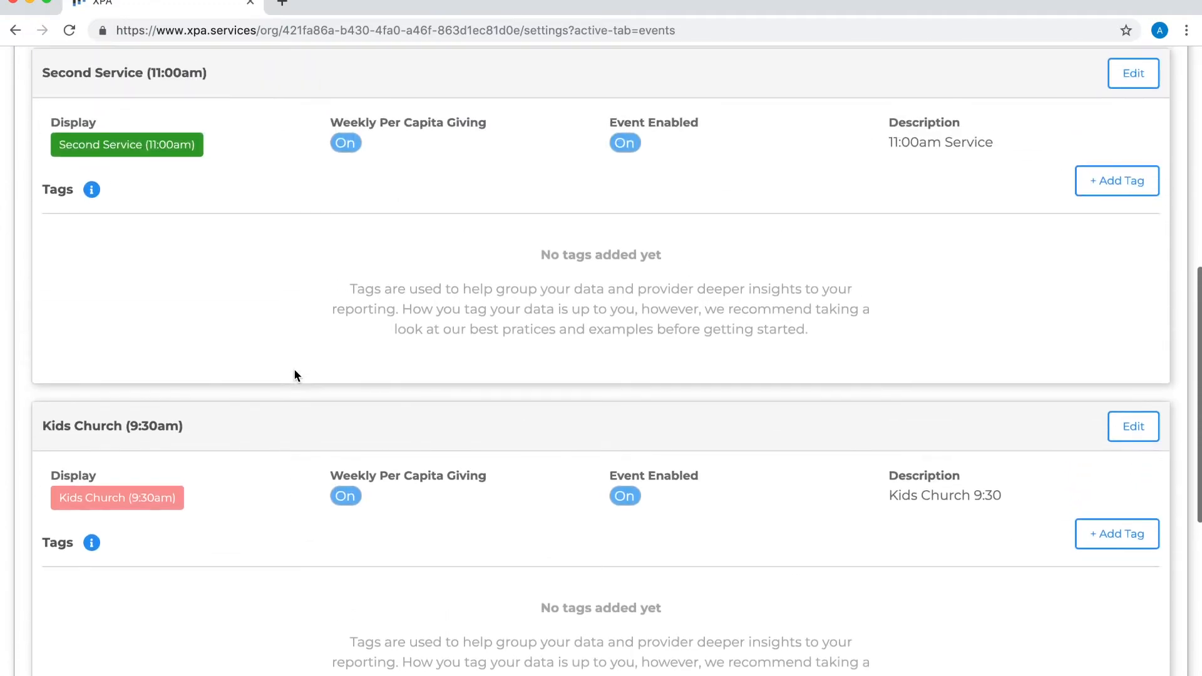
{"action": "scroll", "coordinate": [294, 375], "scroll_direction": "up", "scroll_amount": 6}
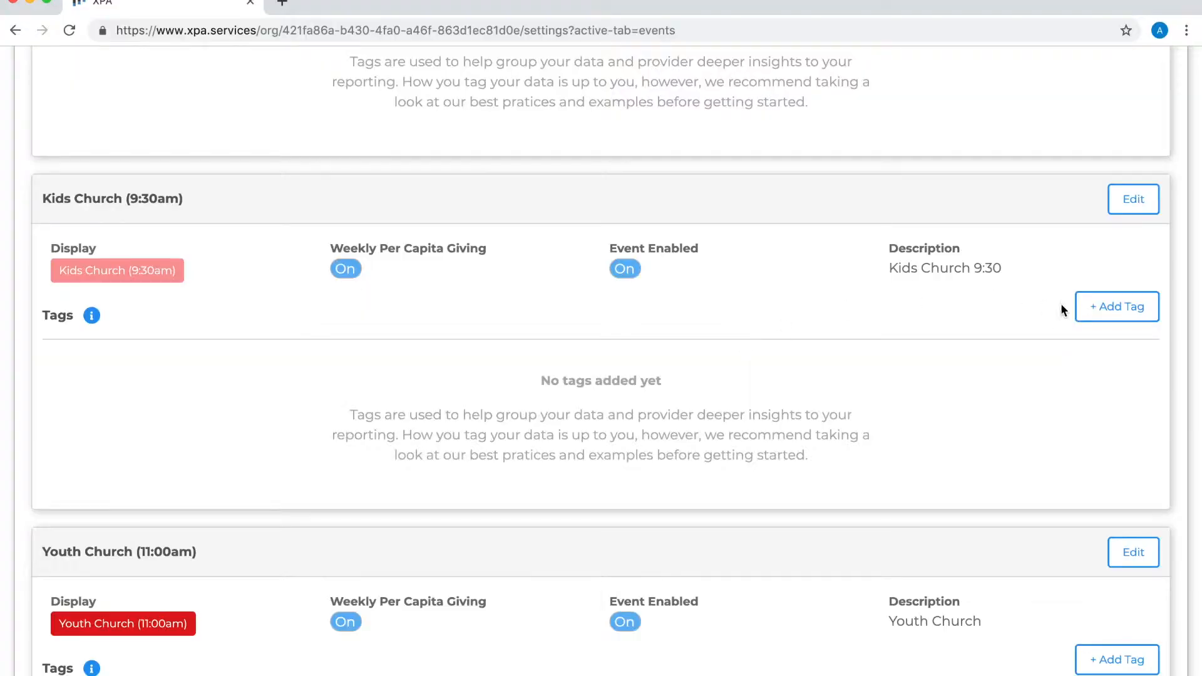
{"action": "left_click", "coordinate": [1117, 307]}
{"action": "scroll", "coordinate": [807, 293], "scroll_direction": "down", "scroll_amount": 3}
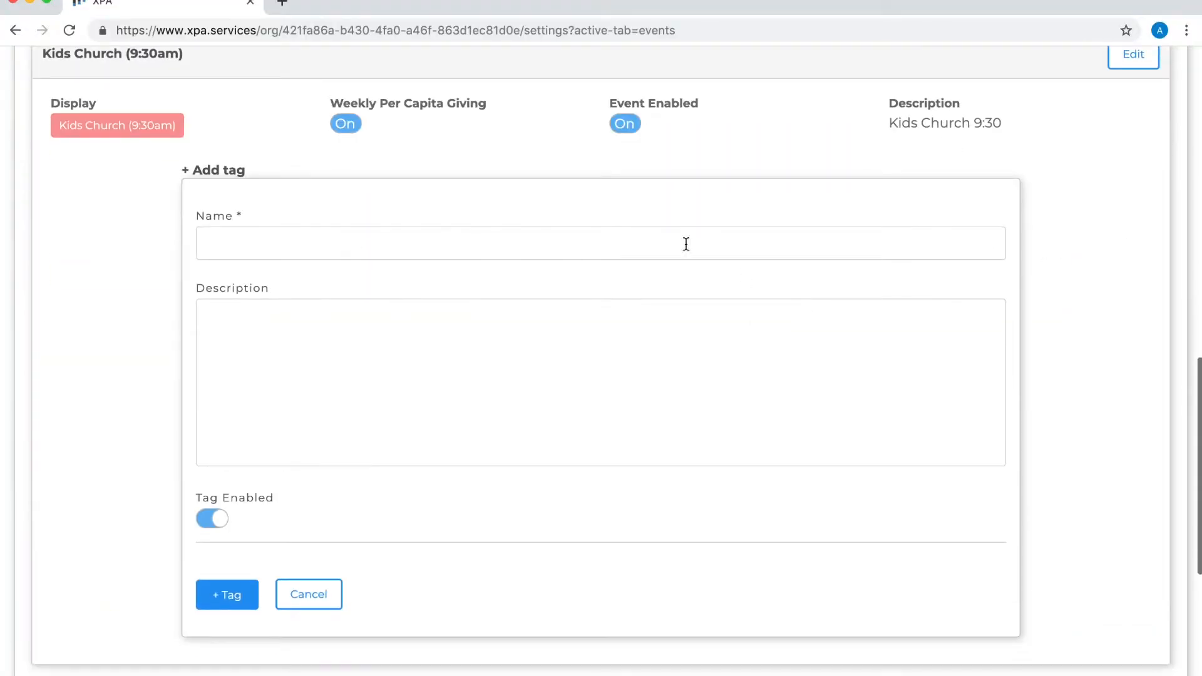
{"action": "left_click", "coordinate": [603, 232]}
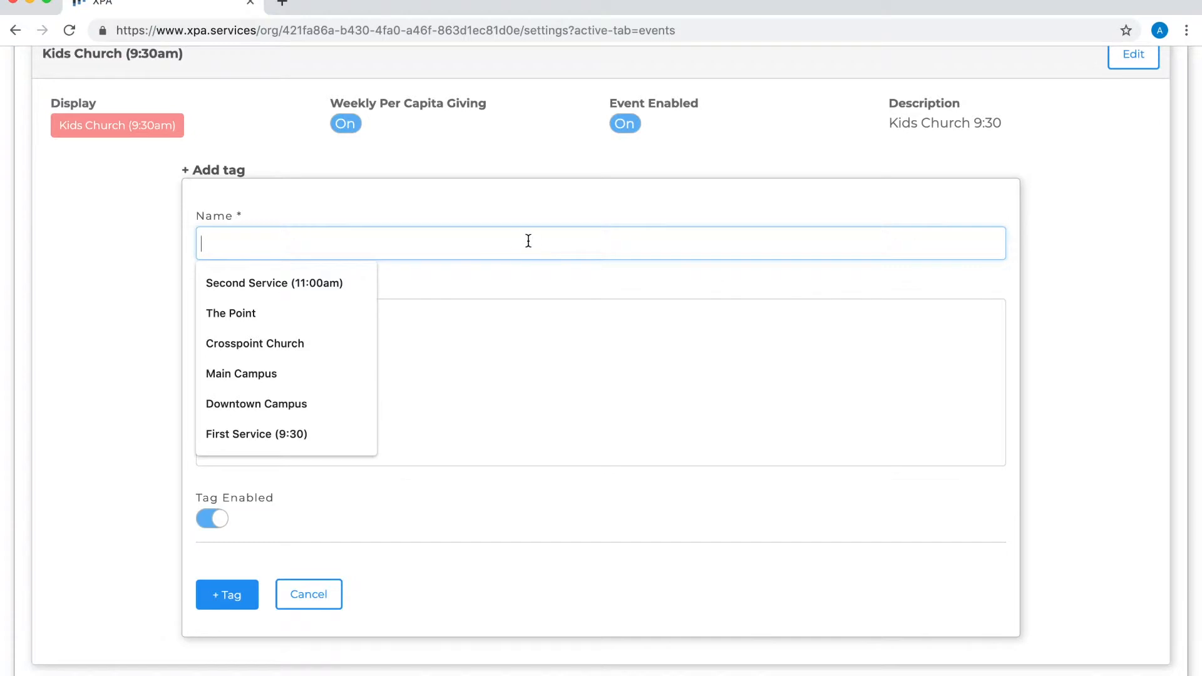
{"action": "type", "text": "Pre-K"}
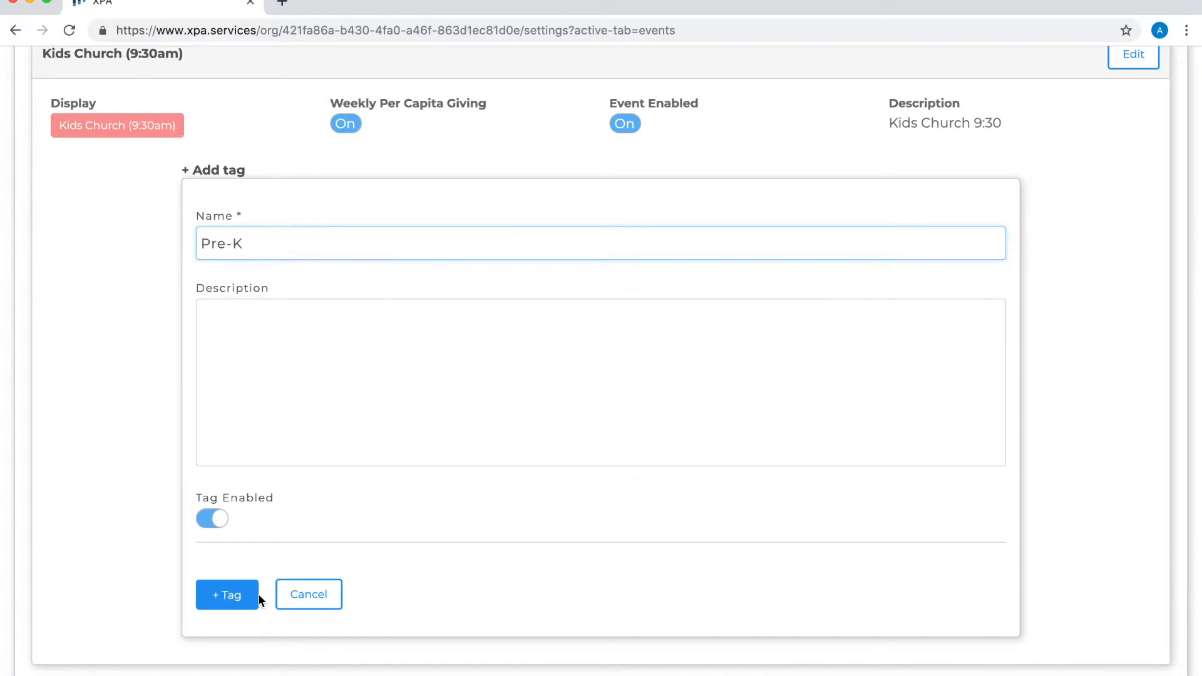
{"action": "left_click", "coordinate": [237, 599]}
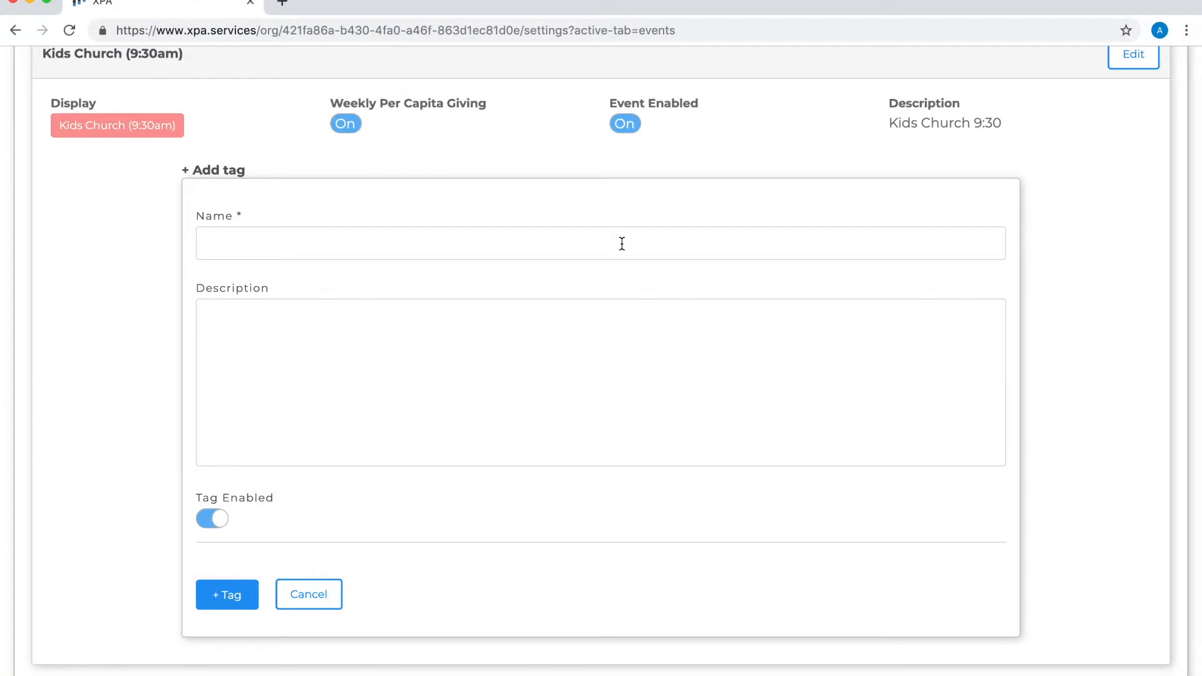
- Add two more tags, Upper Elem. and Lower Elem., to the Kids Church (9:30am) event
{"action": "left_click", "coordinate": [622, 244]}
{"action": "type", "text": "Elem."}
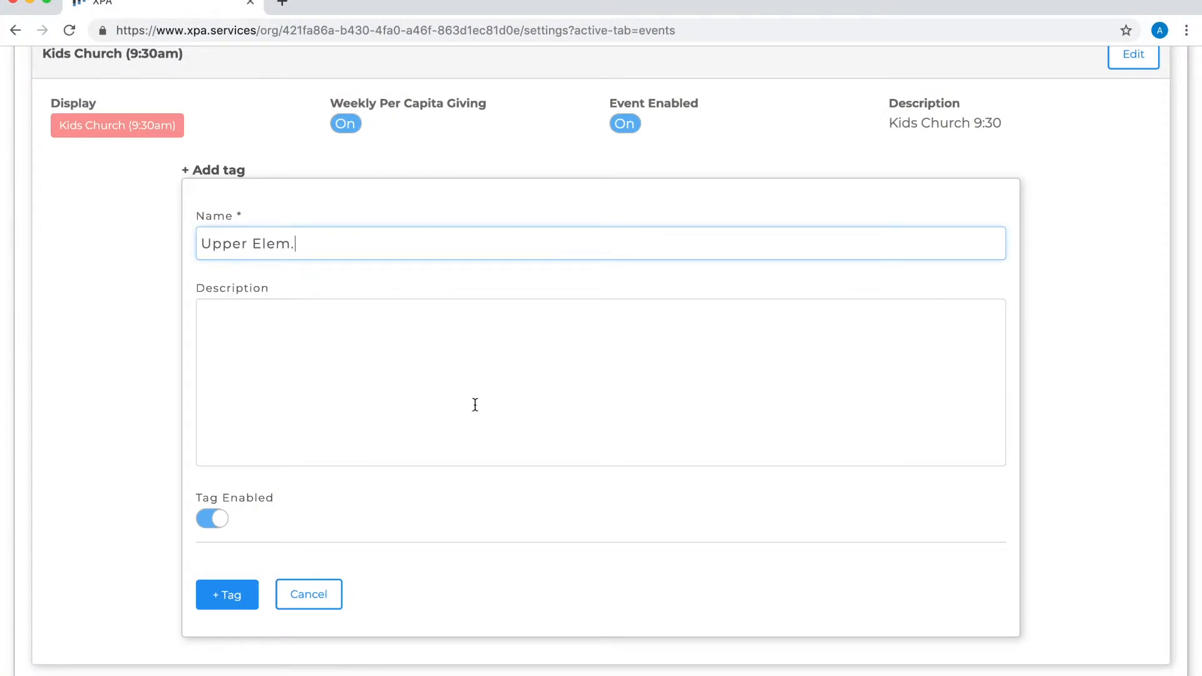
{"action": "left_click", "coordinate": [229, 607]}
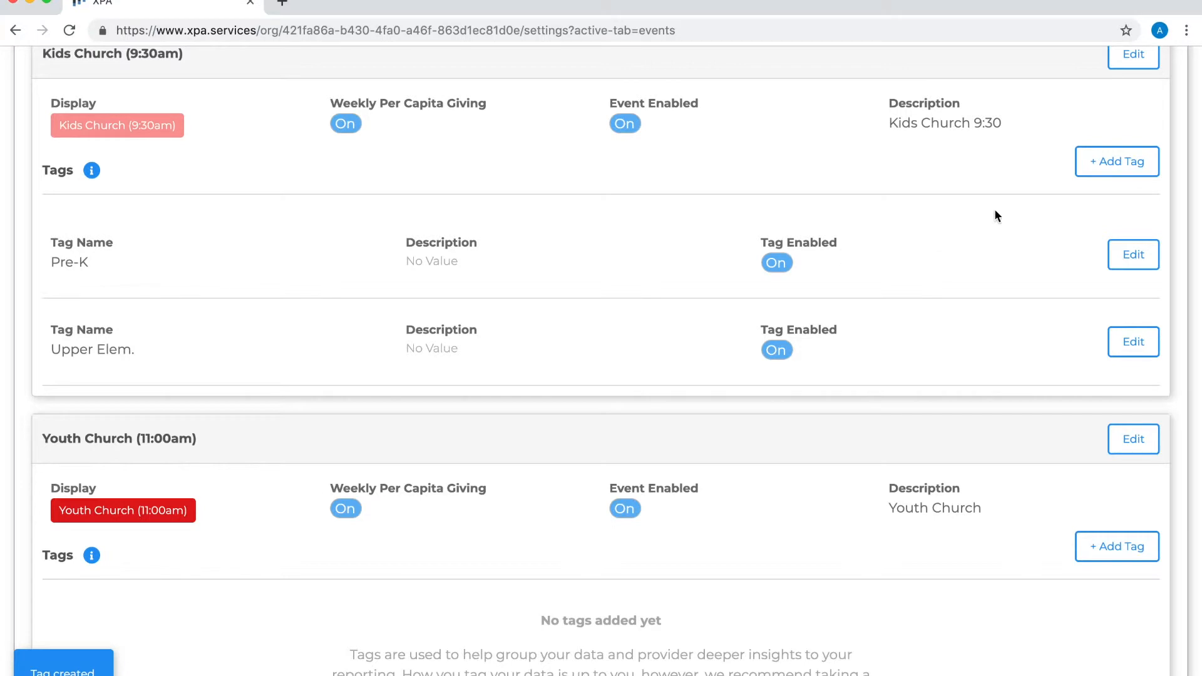
{"action": "left_click", "coordinate": [1133, 162]}
{"action": "left_click", "coordinate": [652, 240]}
{"action": "type", "text": "Lower"}
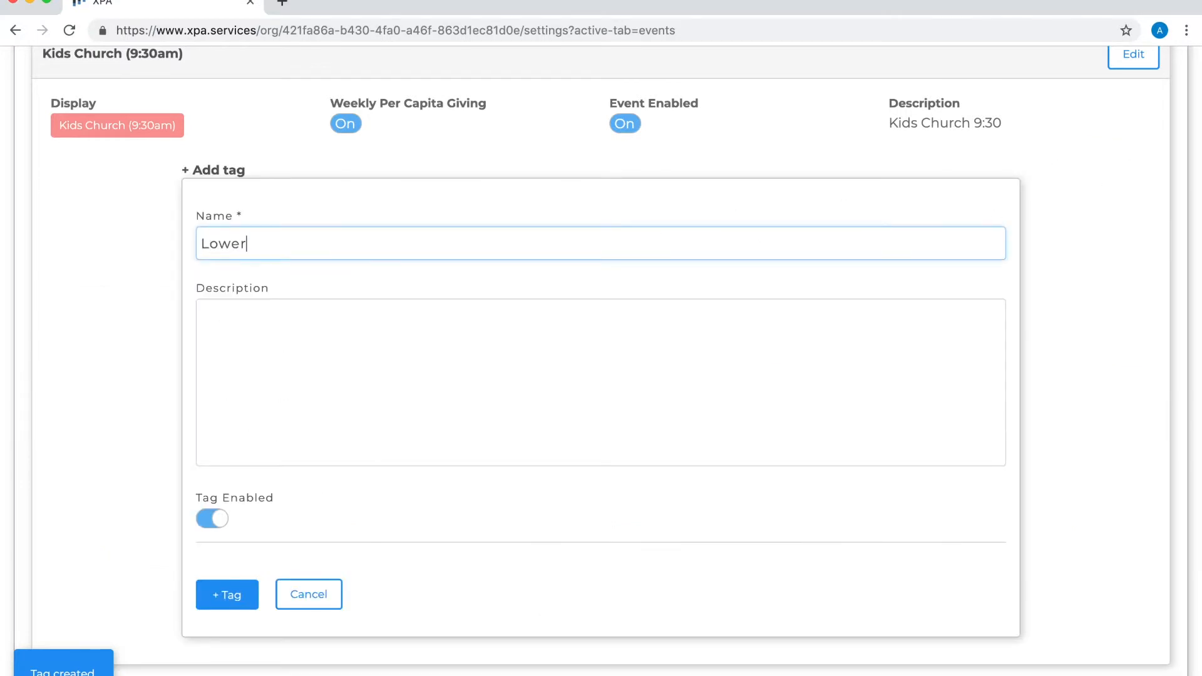
{"action": "type", "text": " Elem."}
{"action": "left_click", "coordinate": [220, 599]}
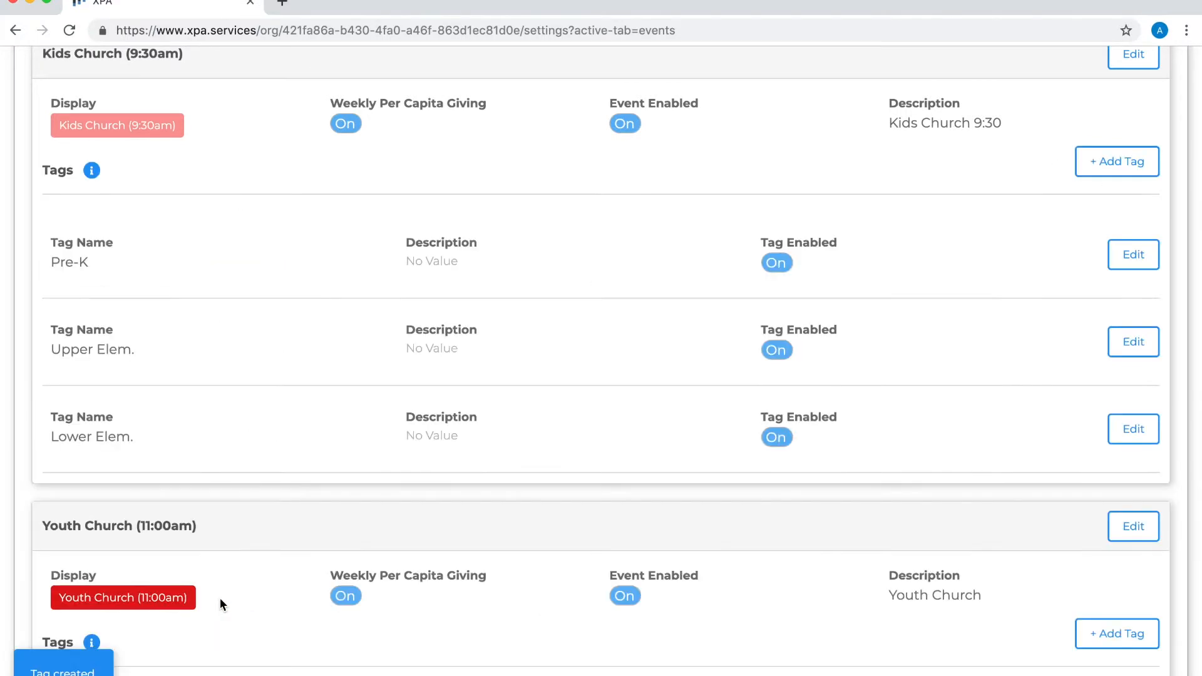
- Add a tag named Middle School to the Youth Church (11:00am) event
{"action": "scroll", "coordinate": [594, 320], "scroll_direction": "down", "scroll_amount": 1}
{"action": "scroll", "coordinate": [592, 314], "scroll_direction": "down", "scroll_amount": 3}
{"action": "scroll", "coordinate": [593, 314], "scroll_direction": "up", "scroll_amount": 2}
{"action": "scroll", "coordinate": [592, 314], "scroll_direction": "down", "scroll_amount": 3}
{"action": "scroll", "coordinate": [594, 319], "scroll_direction": "down", "scroll_amount": 2}
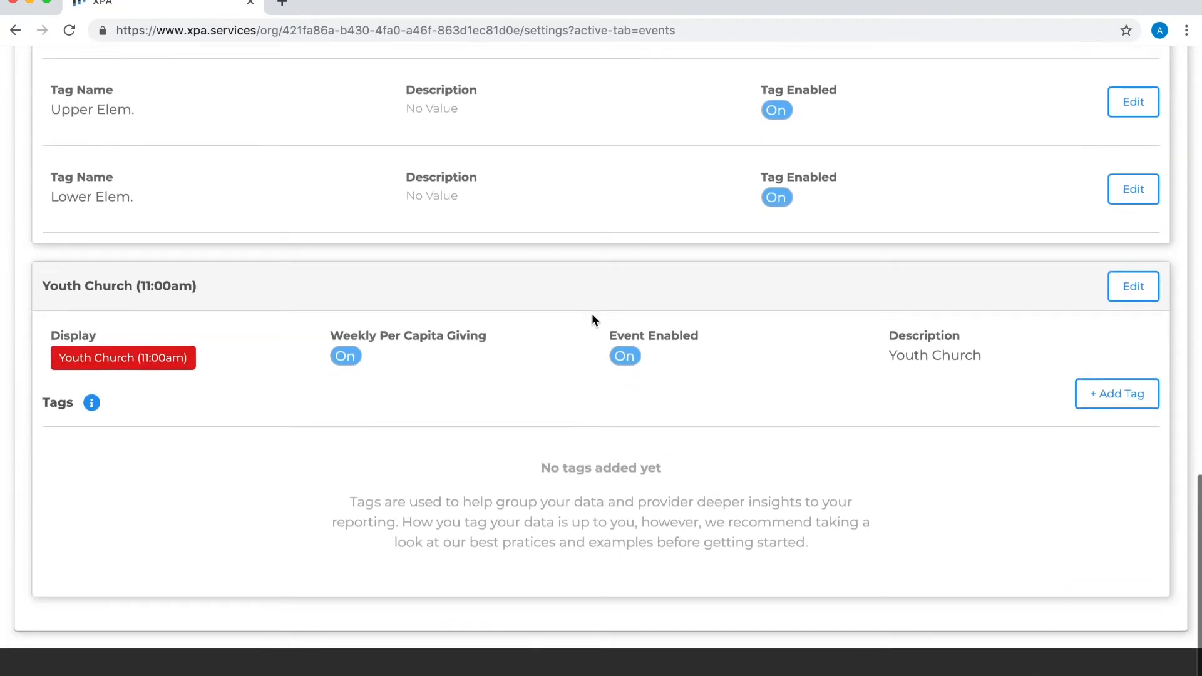
{"action": "left_click", "coordinate": [1146, 410]}
{"action": "left_click", "coordinate": [708, 482]}
{"action": "type", "text": "Middle School"}
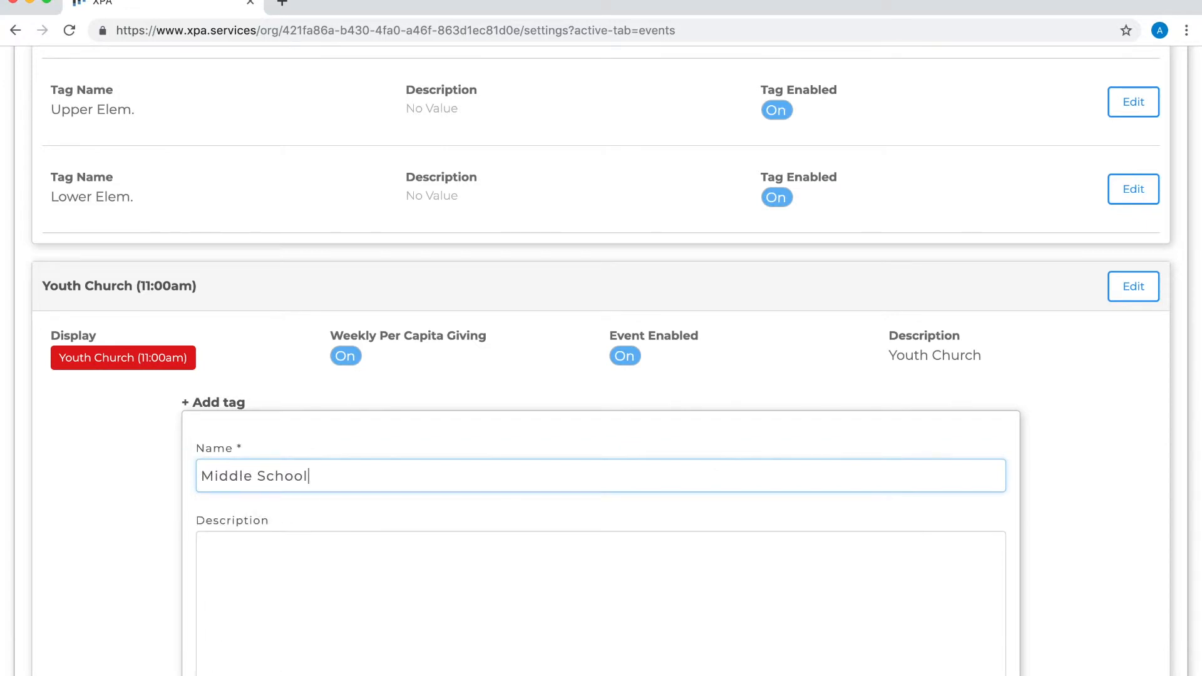
{"action": "scroll", "coordinate": [692, 545], "scroll_direction": "down", "scroll_amount": 5}
{"action": "left_click", "coordinate": [228, 576]}
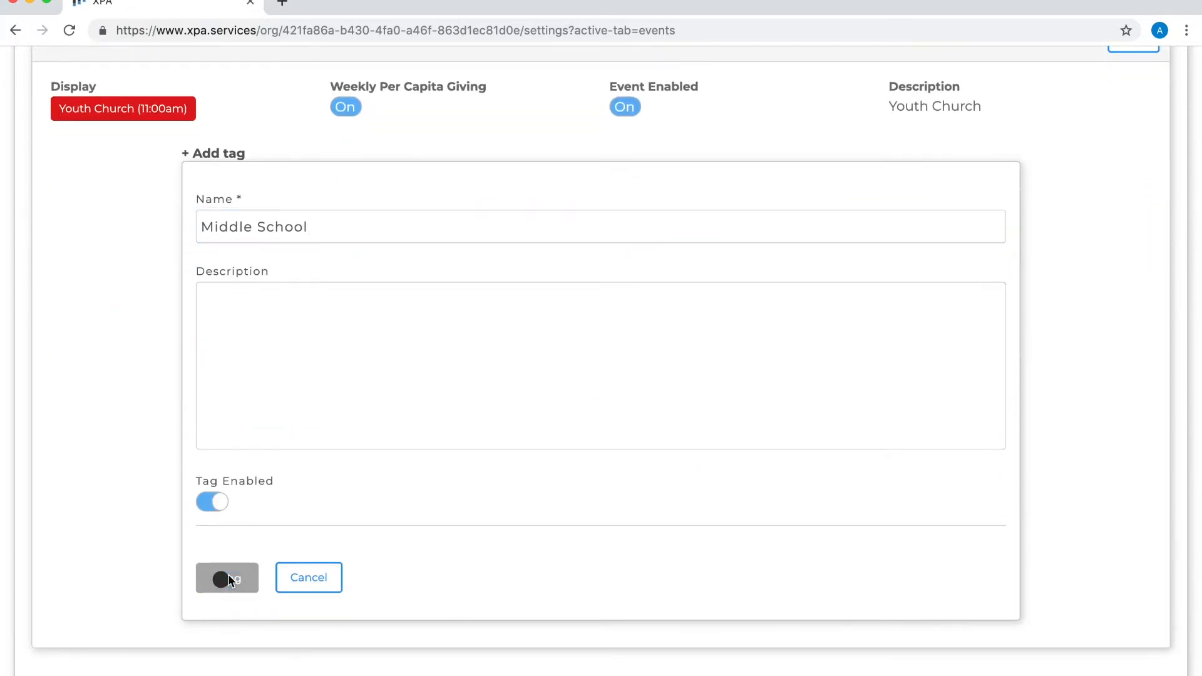
- Add a second tag named High School to the Youth Church (11:00am) event
{"action": "left_click", "coordinate": [1079, 442]}
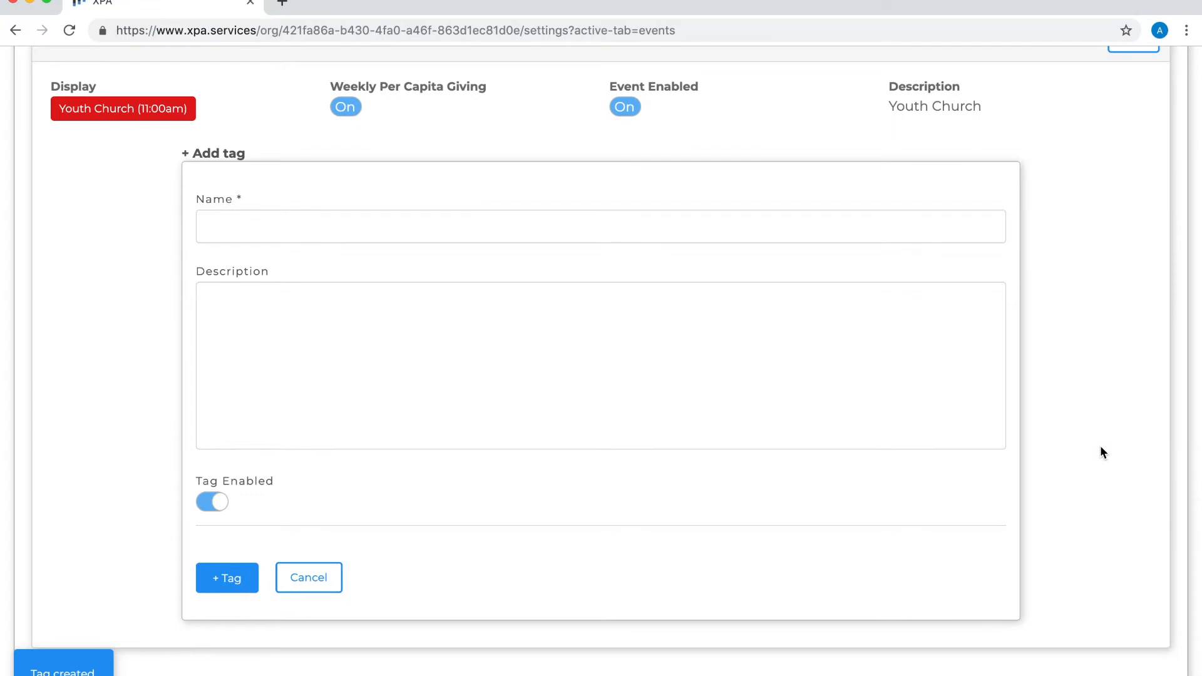
{"action": "scroll", "coordinate": [974, 412], "scroll_direction": "down", "scroll_amount": 1}
{"action": "left_click", "coordinate": [629, 174]}
{"action": "type", "text": "H"}
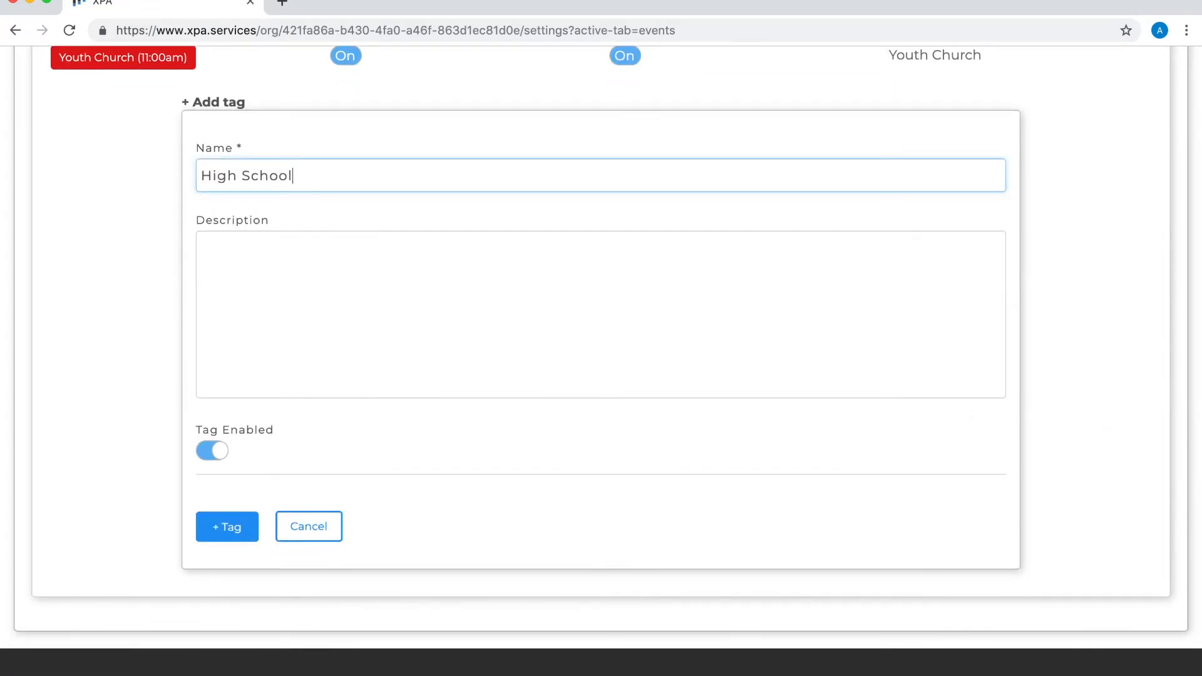
{"action": "type", "text": "igh School"}
{"action": "left_click", "coordinate": [210, 526]}
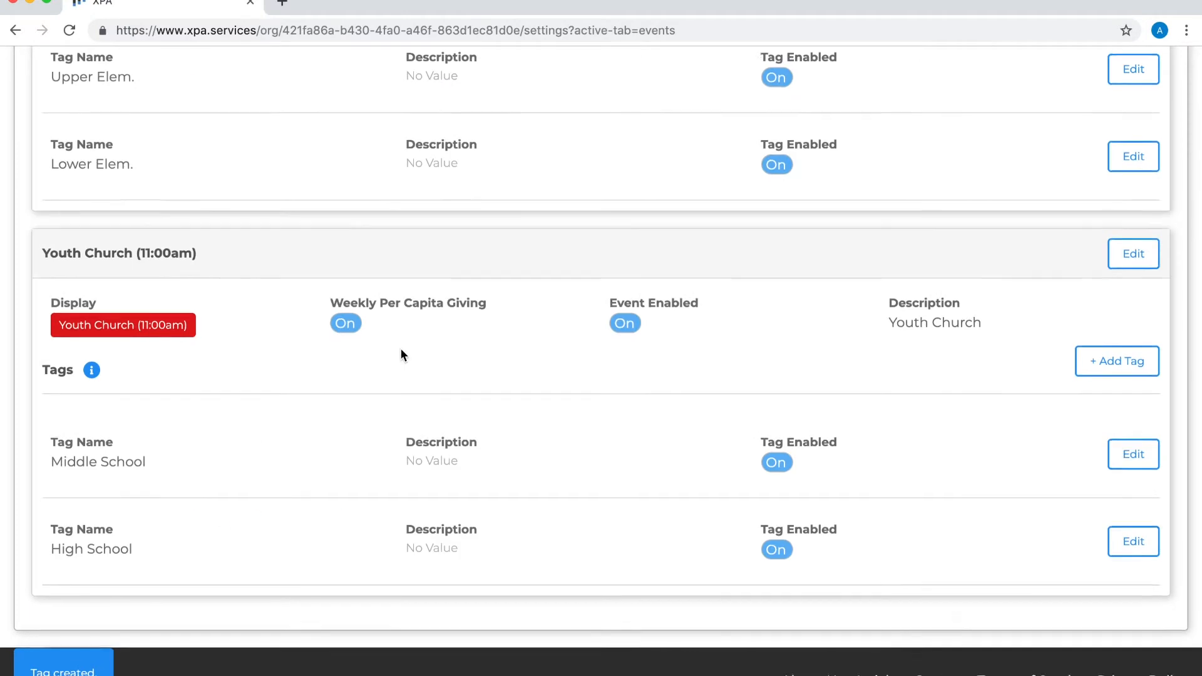
- Add a tag named FTG to the First Service (9:30) event
{"action": "scroll", "coordinate": [401, 355], "scroll_direction": "up", "scroll_amount": 6}
{"action": "scroll", "coordinate": [401, 355], "scroll_direction": "up", "scroll_amount": 10}
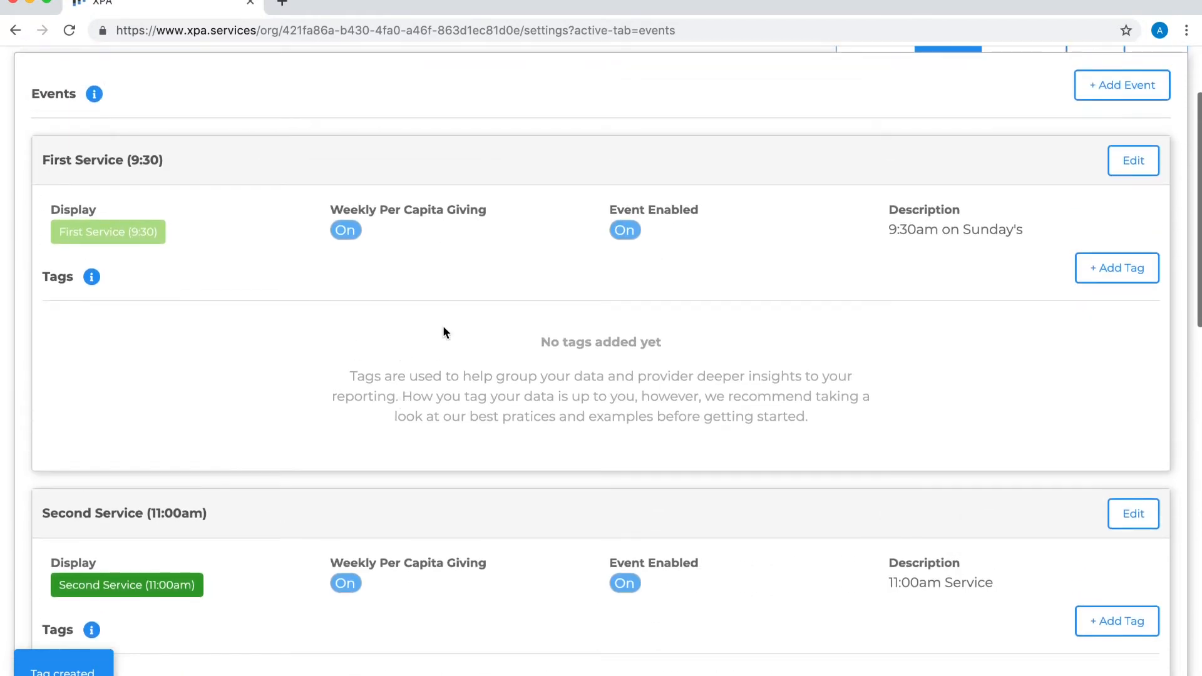
{"action": "left_click", "coordinate": [1134, 274]}
{"action": "left_click", "coordinate": [468, 360]}
{"action": "type", "text": "FTG"}
{"action": "scroll", "coordinate": [400, 577], "scroll_direction": "down", "scroll_amount": 2}
{"action": "left_click", "coordinate": [216, 567]}
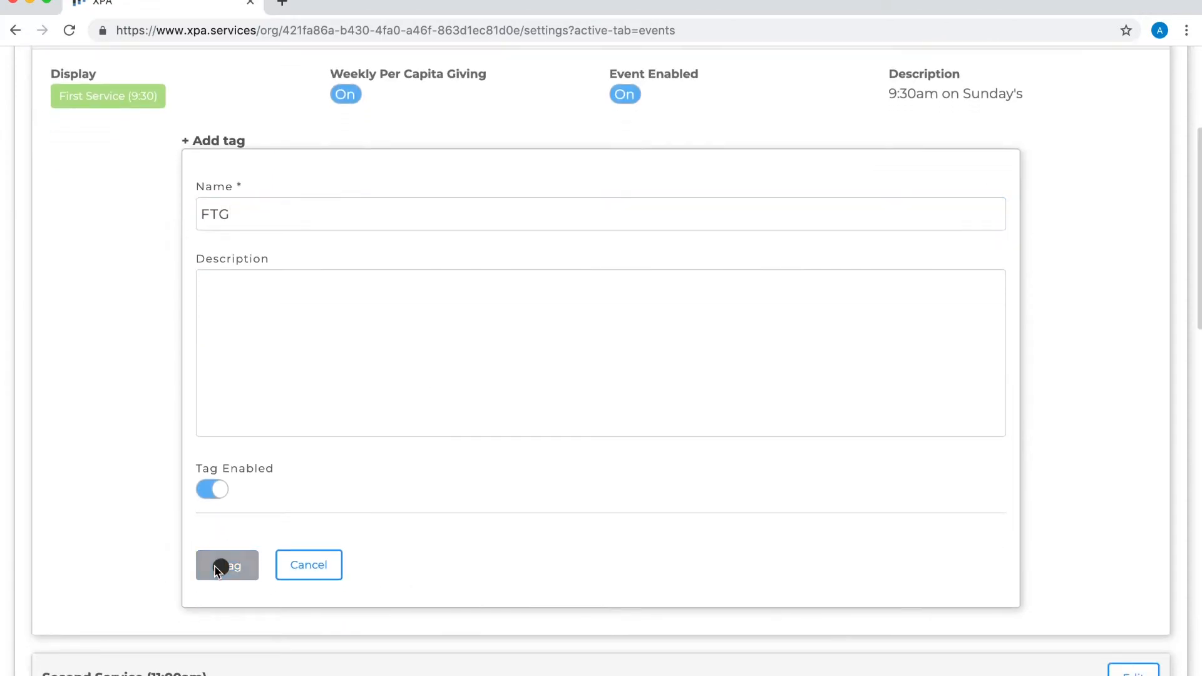
- Enter Salvation Dec. as the name of a new tag on the Second Service (11:00am) event
{"action": "scroll", "coordinate": [420, 464], "scroll_direction": "down", "scroll_amount": 4}
{"action": "left_click", "coordinate": [1121, 213]}
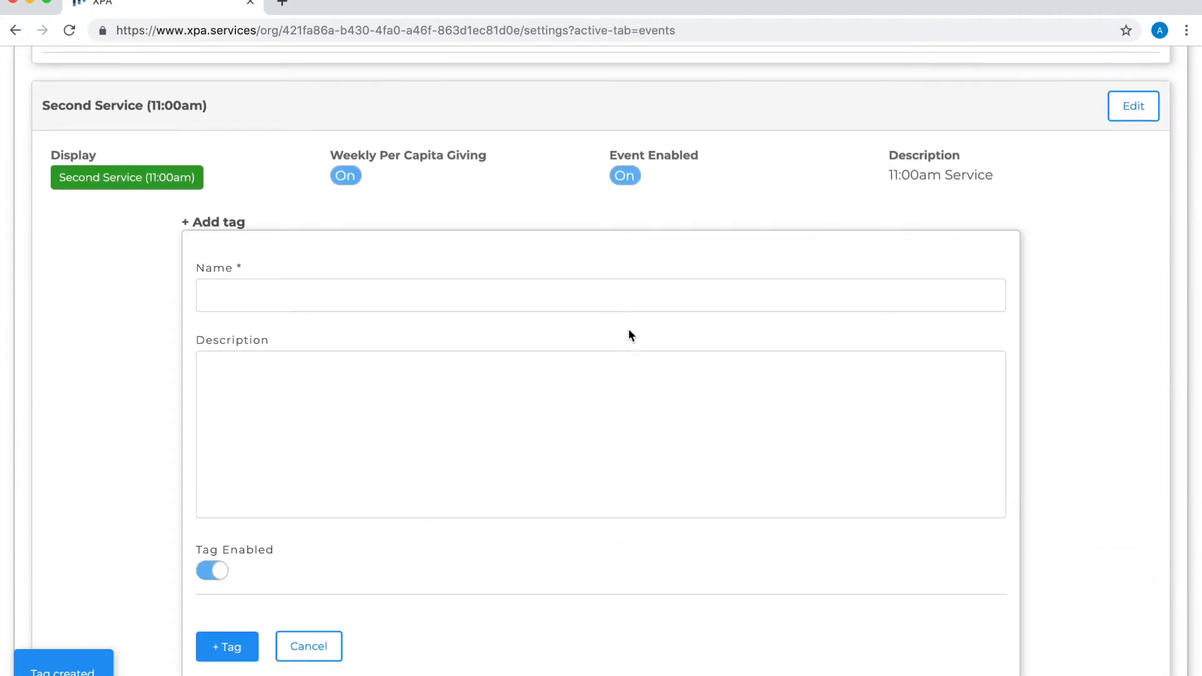
{"action": "left_click", "coordinate": [537, 295]}
{"action": "type", "text": "Sa"}
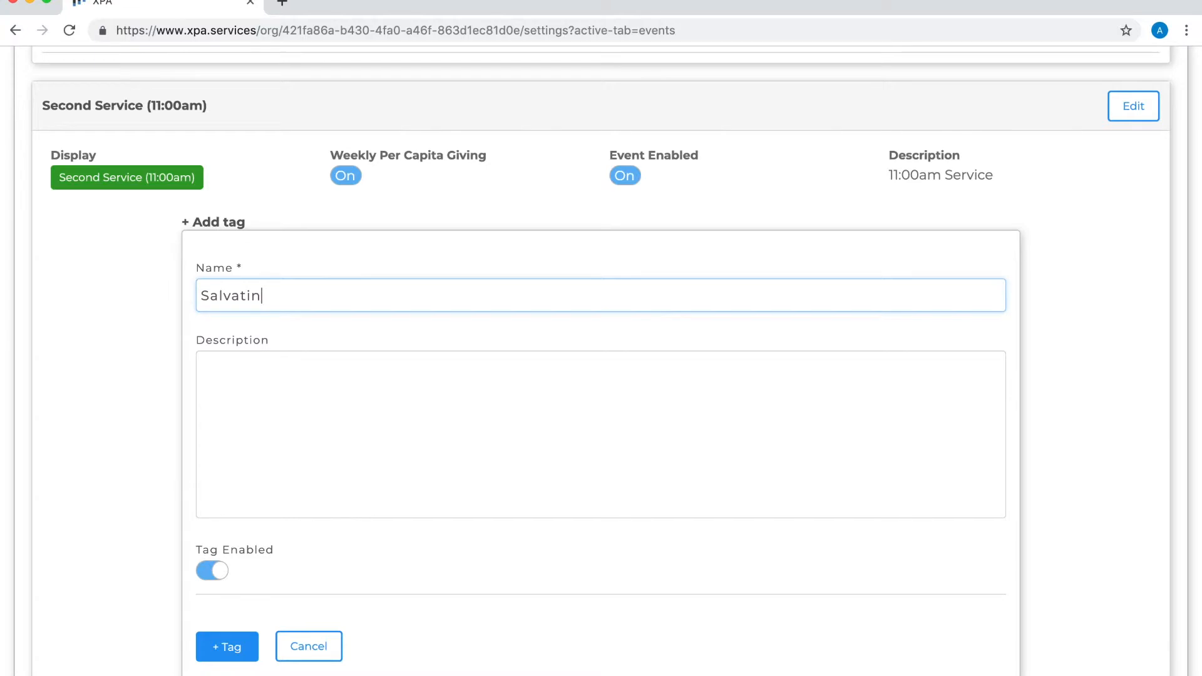
{"action": "type", "text": "lvation Dec."}
{"action": "scroll", "coordinate": [230, 545], "scroll_direction": "down", "scroll_amount": 1}
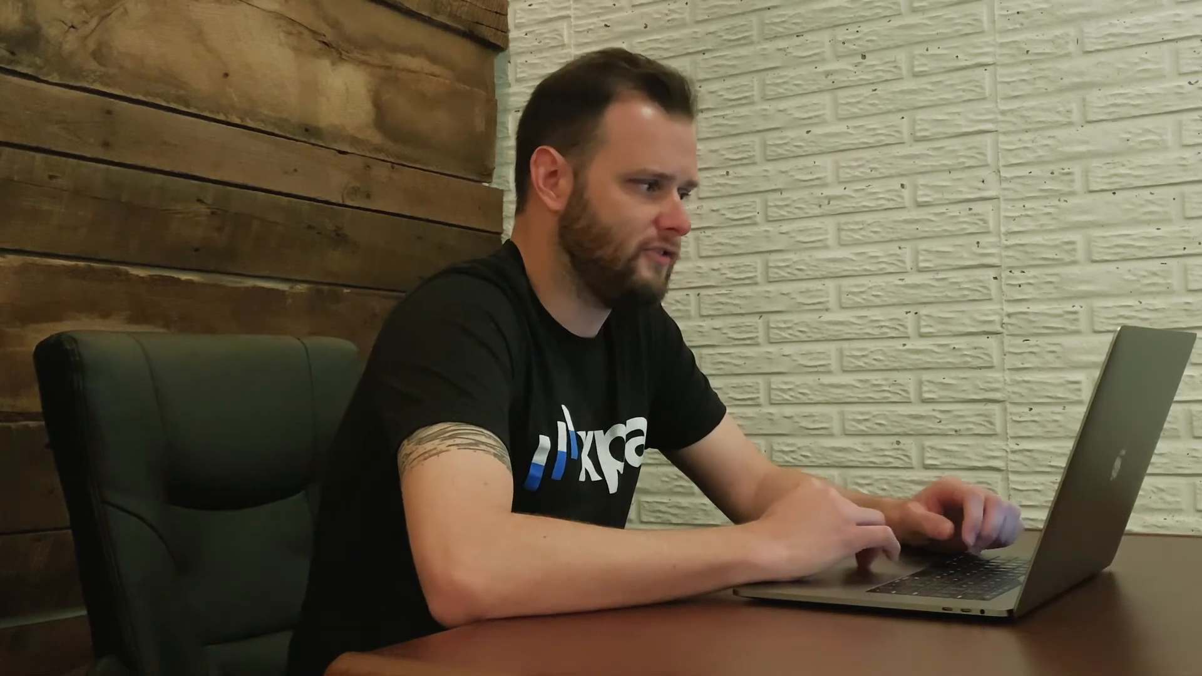